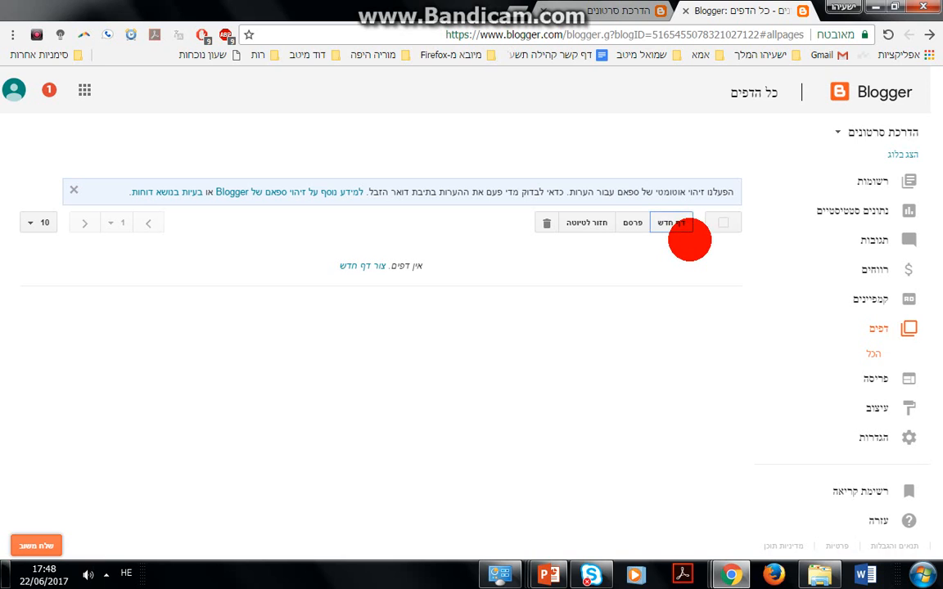
Create a new blog page titled "אודות" and publish it
{"action": "left_click", "coordinate": [671, 228]}
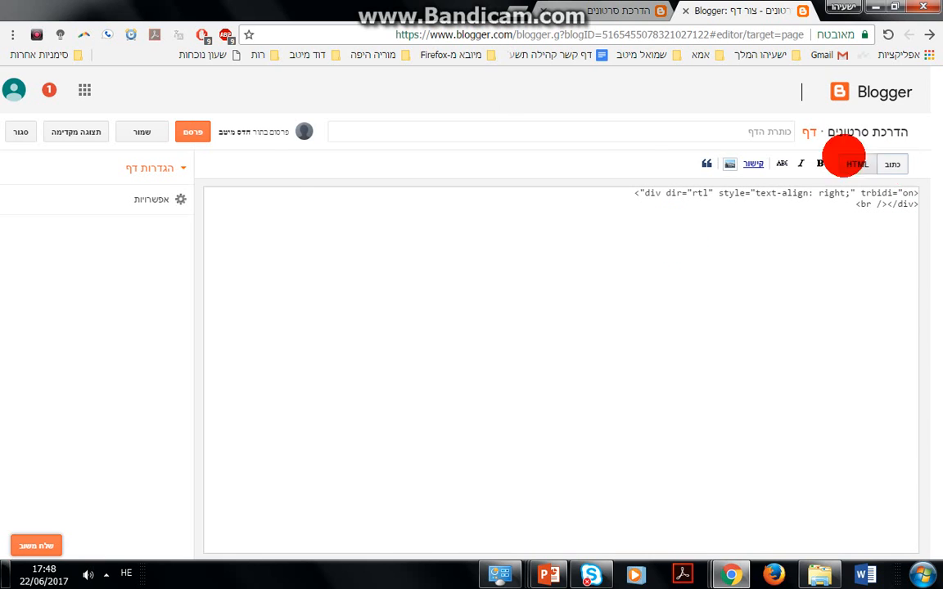
{"action": "left_click", "coordinate": [753, 135]}
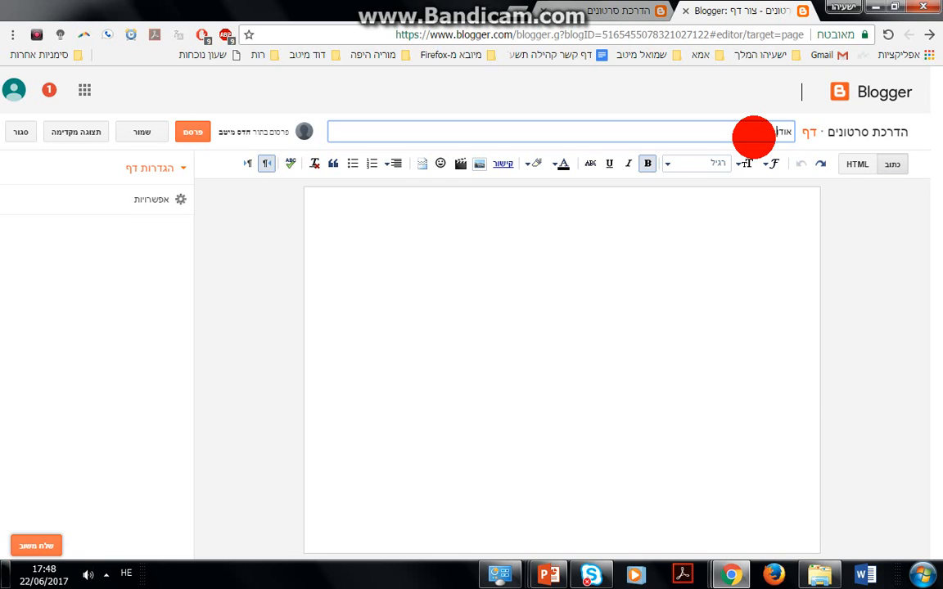
{"action": "left_click", "coordinate": [726, 227]}
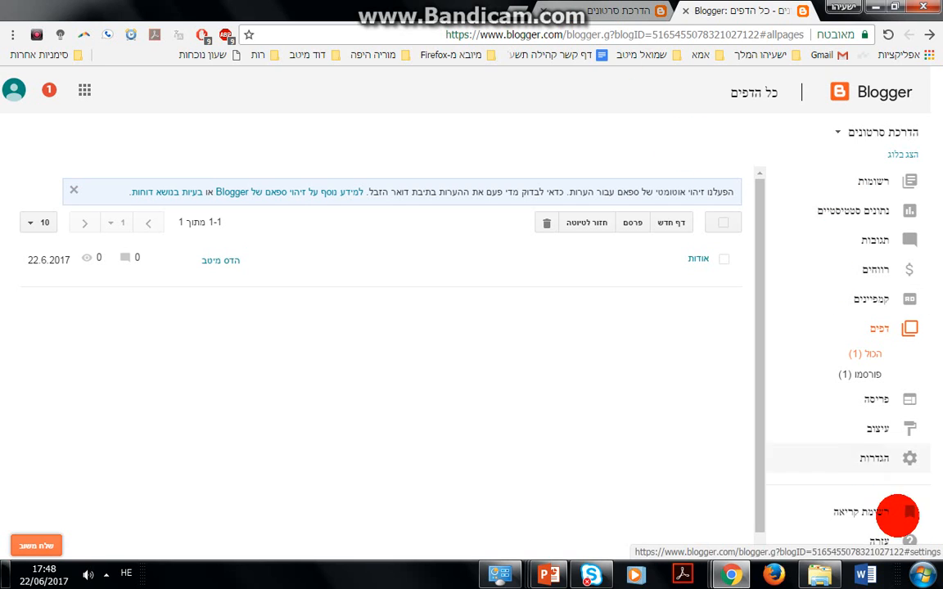
View the public blog's home page and return to the list of all blog pages
{"action": "left_click", "coordinate": [606, 11]}
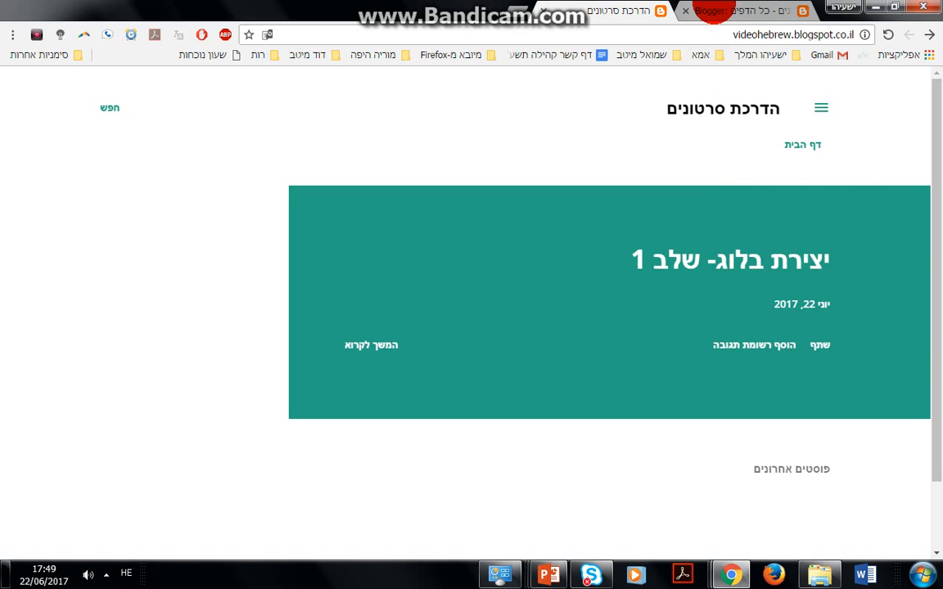
{"action": "left_click", "coordinate": [712, 10]}
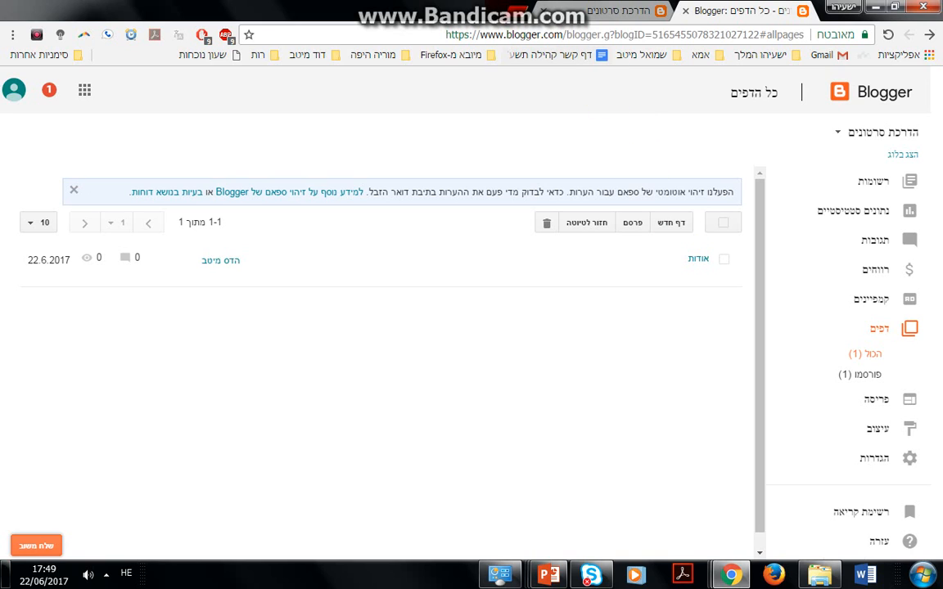
Open Google Drive (drive.google.com/drive/) in a new browser tab
{"action": "left_click", "coordinate": [517, 11]}
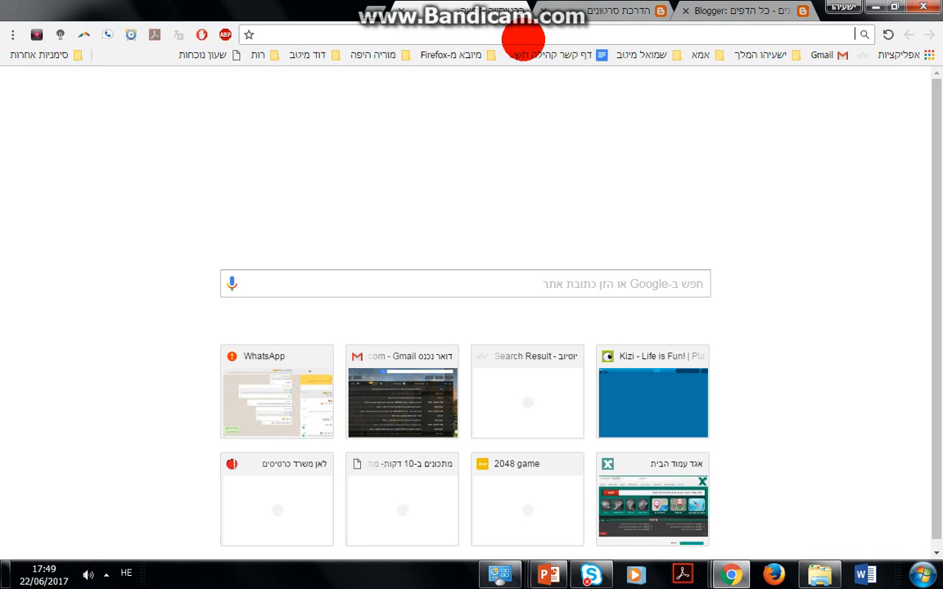
{"action": "type", "text": "ג"}
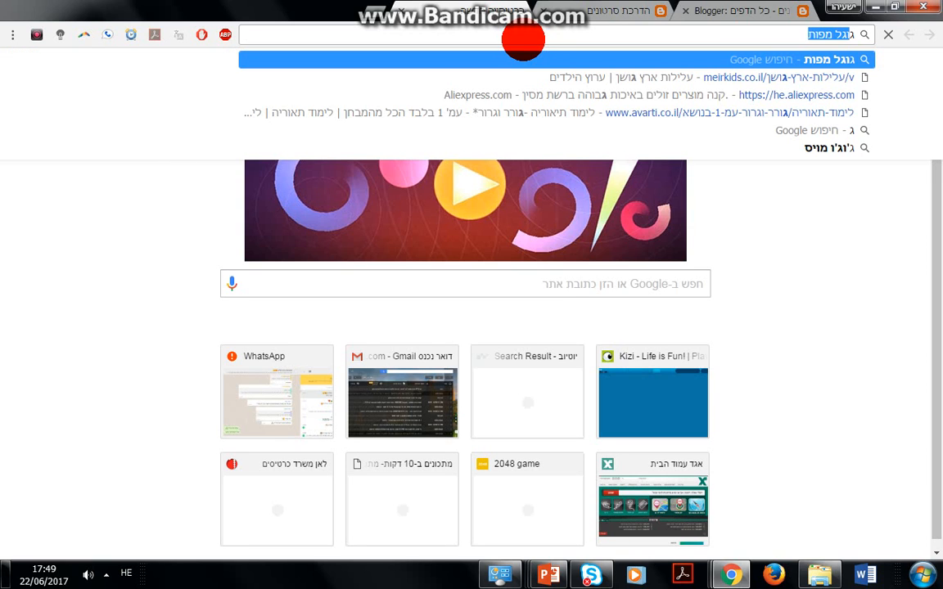
{"action": "key", "text": "BackSpace"}
{"action": "key", "text": "BackSpace"}
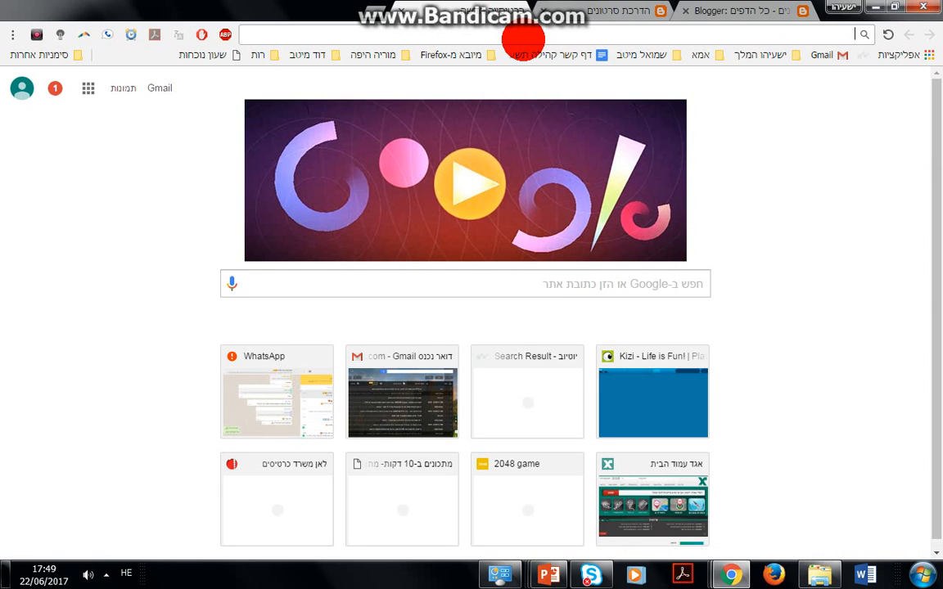
{"action": "key", "text": "alt+shift"}
{"action": "type", "text": "drive"}
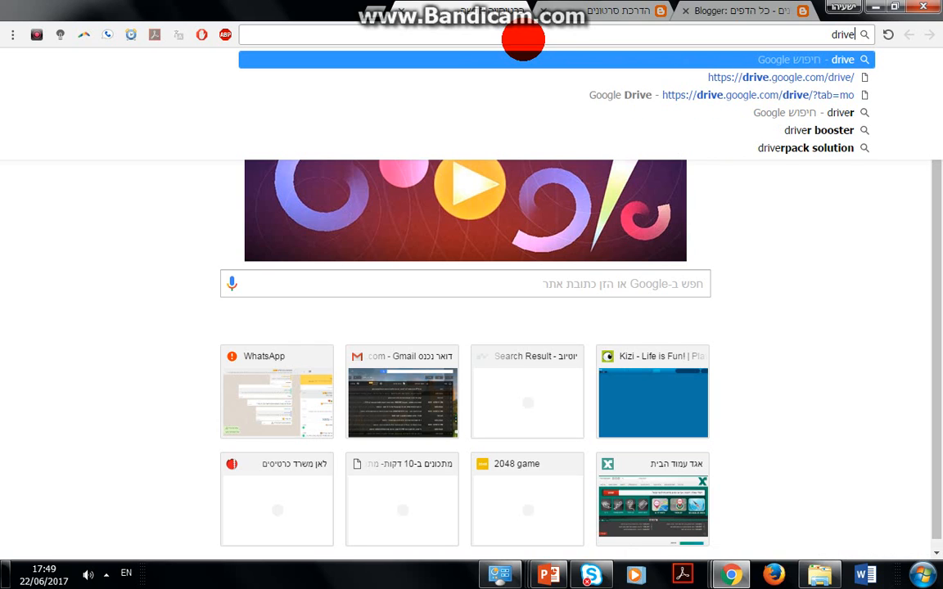
{"action": "key", "text": "Down"}
{"action": "key", "text": "Return"}
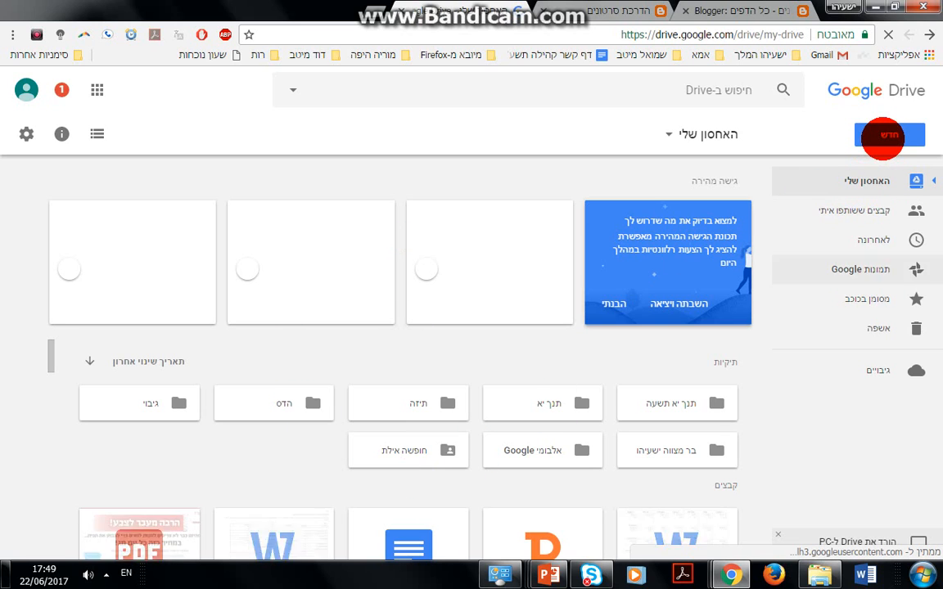
Try to create a new Google Forms file from the additional file types in My Drive
{"action": "left_click", "coordinate": [882, 137]}
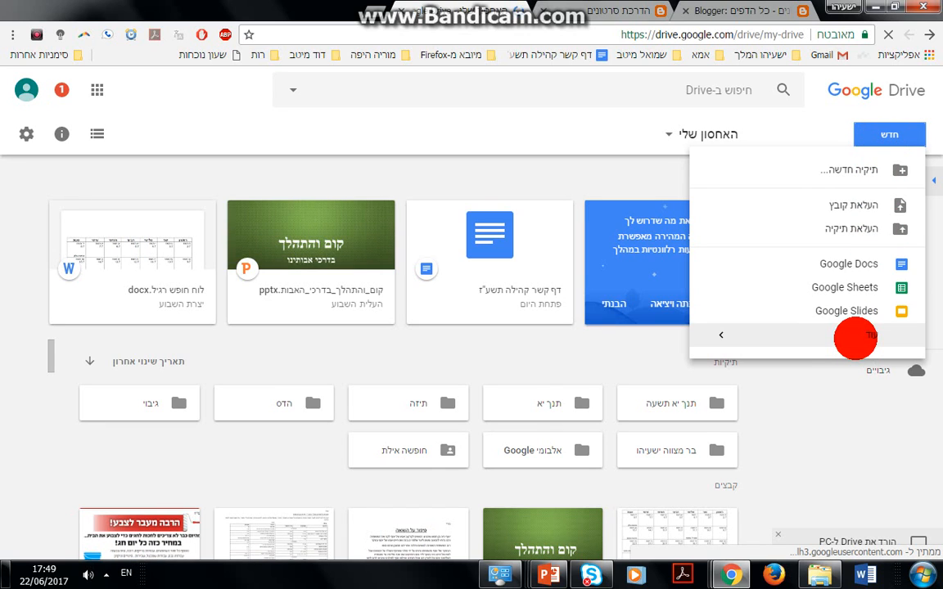
{"action": "left_click", "coordinate": [826, 337]}
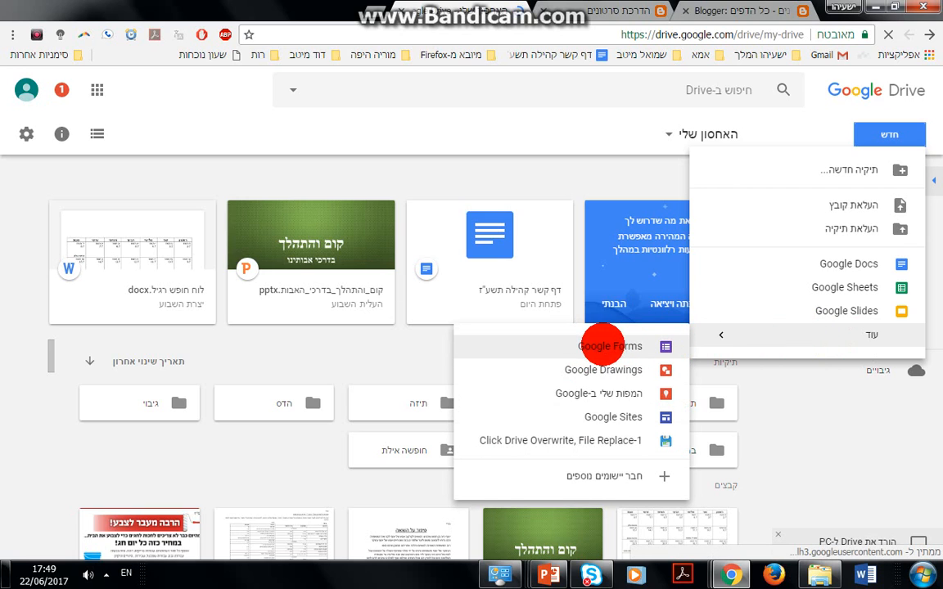
{"action": "left_click", "coordinate": [624, 346]}
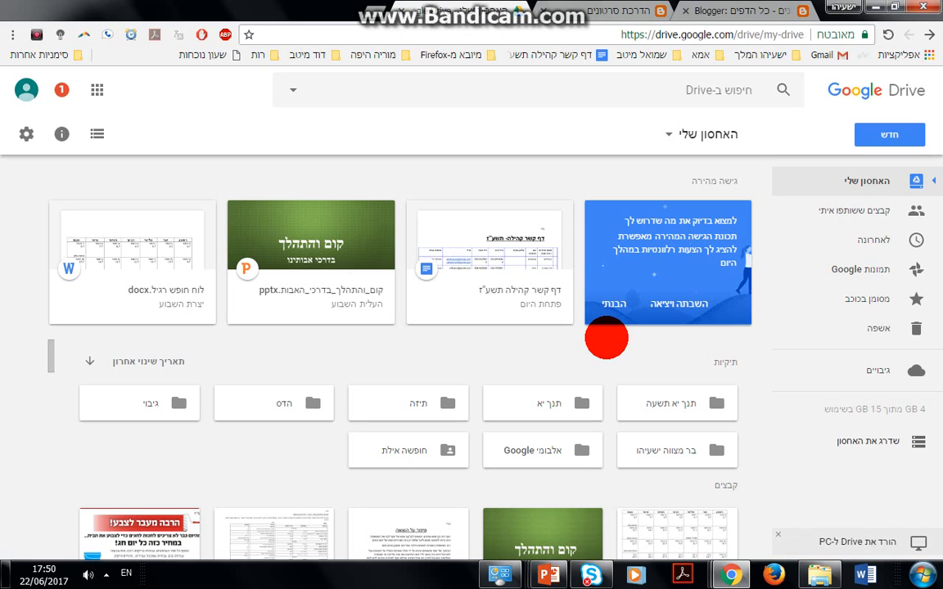
Dismiss the quick access notice in My Drive and create a new blank Google Form
{"action": "left_click", "coordinate": [612, 305]}
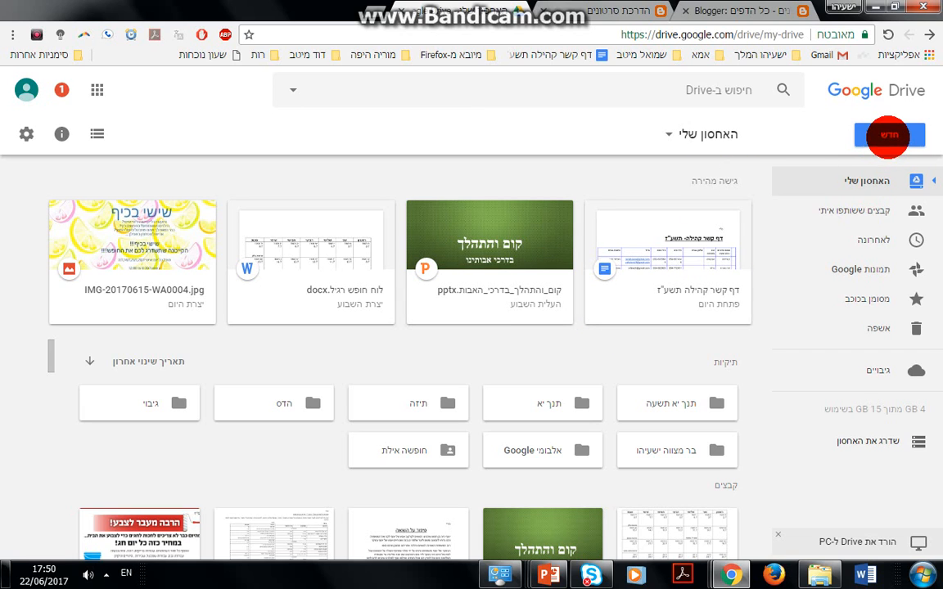
{"action": "left_click", "coordinate": [860, 135]}
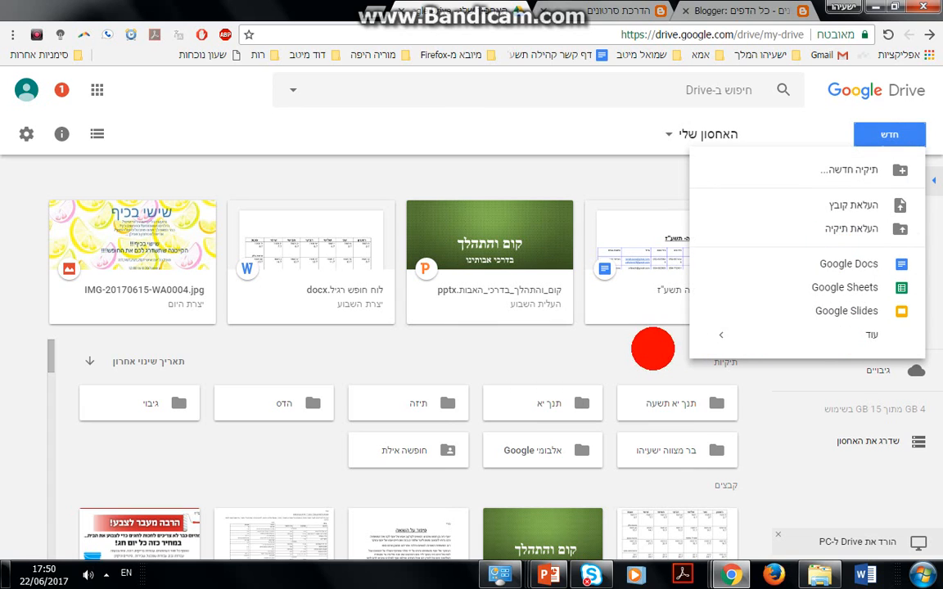
{"action": "mouse_move", "coordinate": [686, 340]}
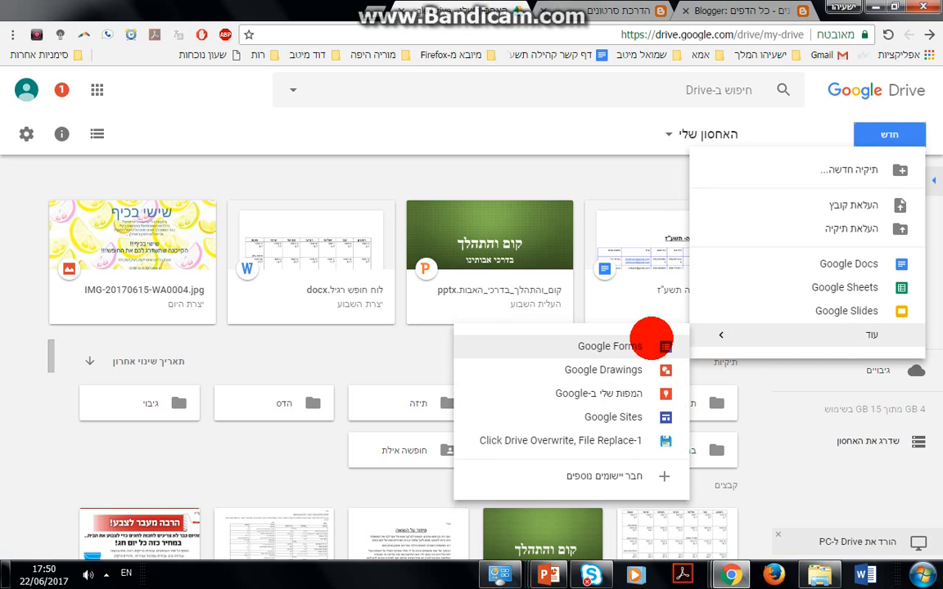
{"action": "left_click", "coordinate": [653, 339]}
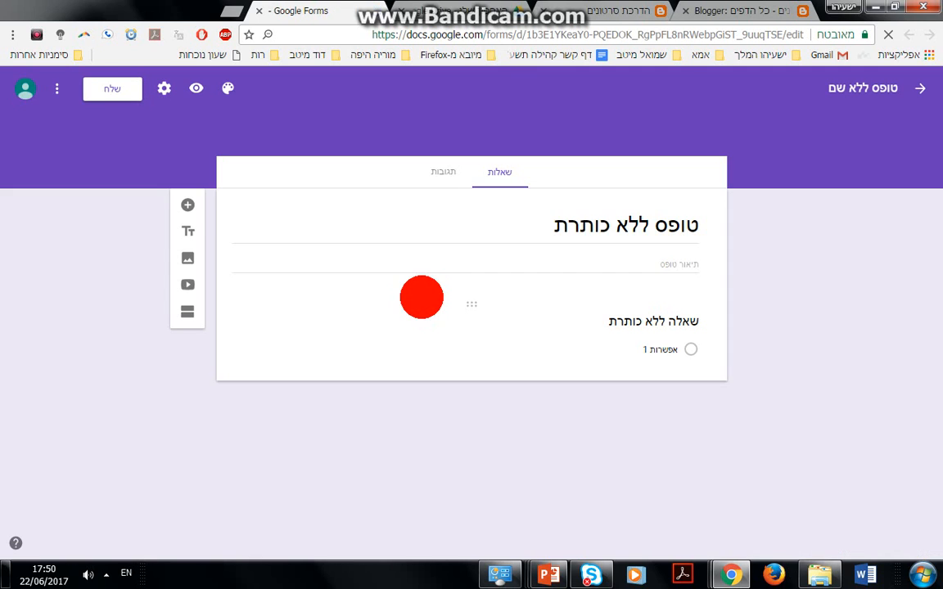
Replace the form's placeholder title with "צור קשר"
{"action": "left_click", "coordinate": [580, 226]}
{"action": "triple_click", "coordinate": [579, 225]}
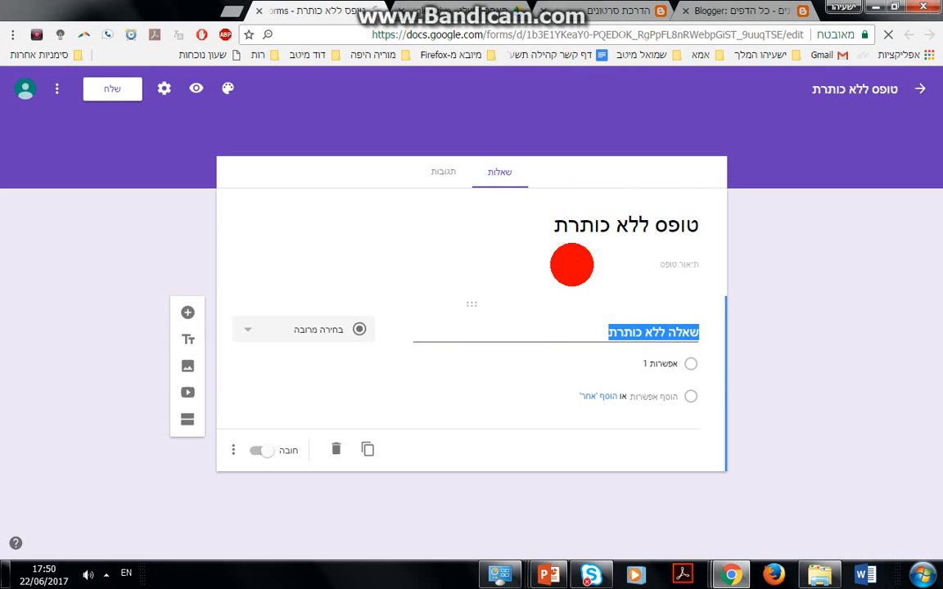
{"action": "type", "text": "mur"}
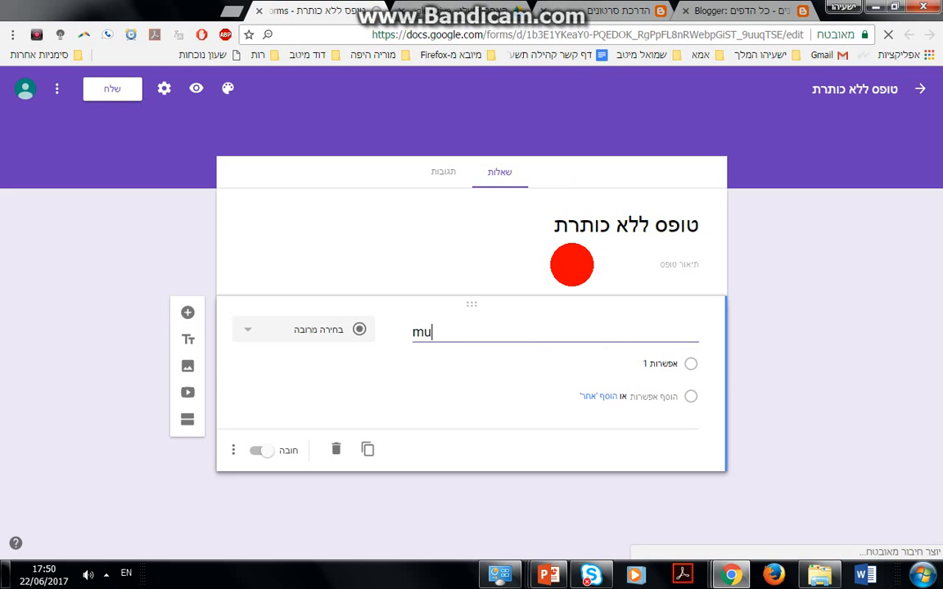
{"action": "key", "text": "BackSpace"}
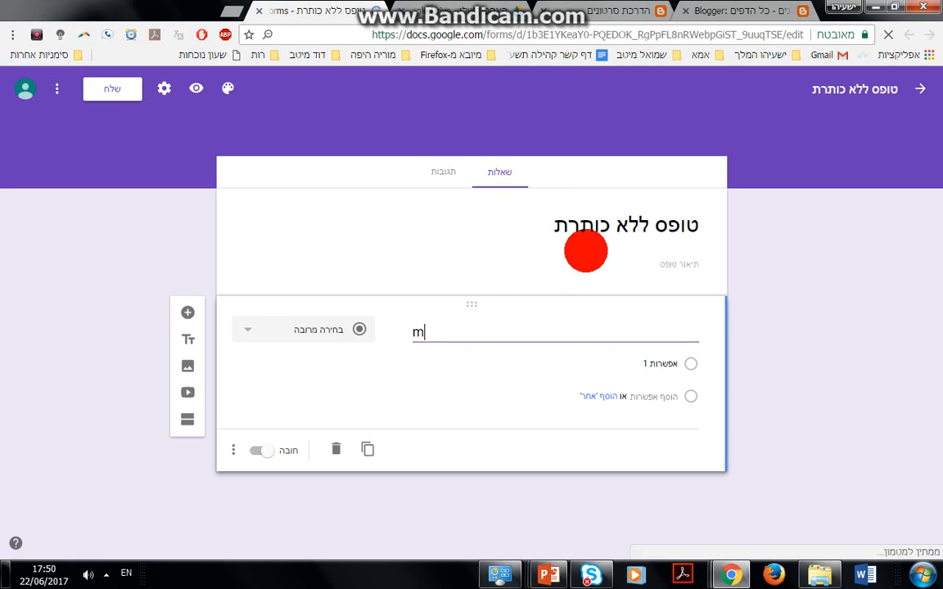
{"action": "left_click", "coordinate": [603, 230]}
{"action": "type", "text": "צ"}
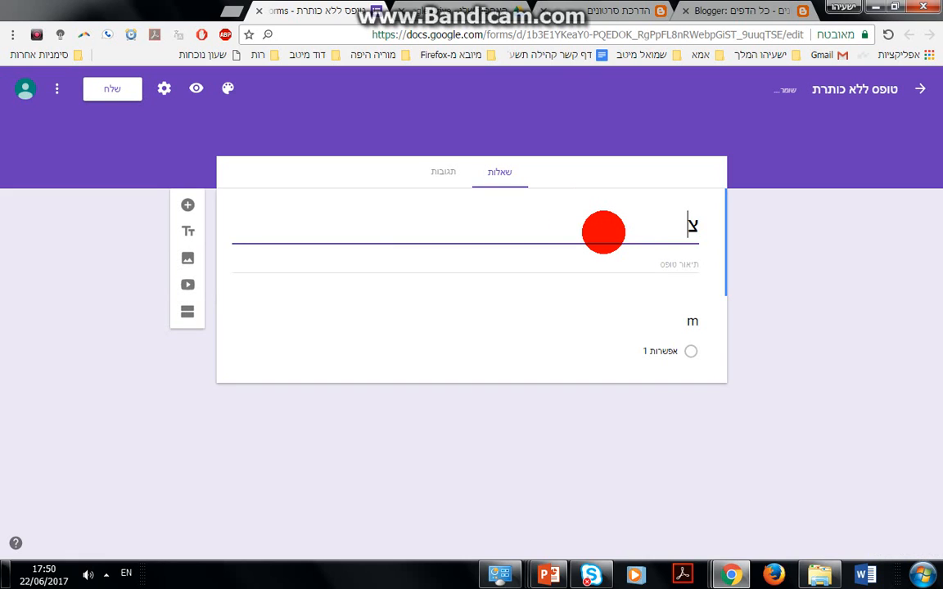
{"action": "type", "text": "ור קשר"}
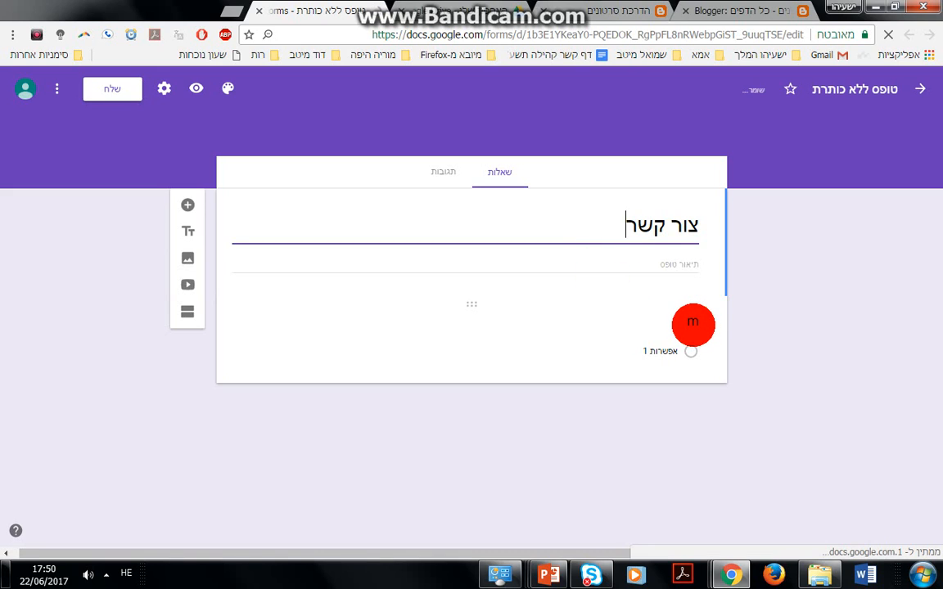
Turn the first question into a required short-answer question titled "שם"
{"action": "left_click", "coordinate": [693, 325]}
{"action": "key", "text": "BackSpace"}
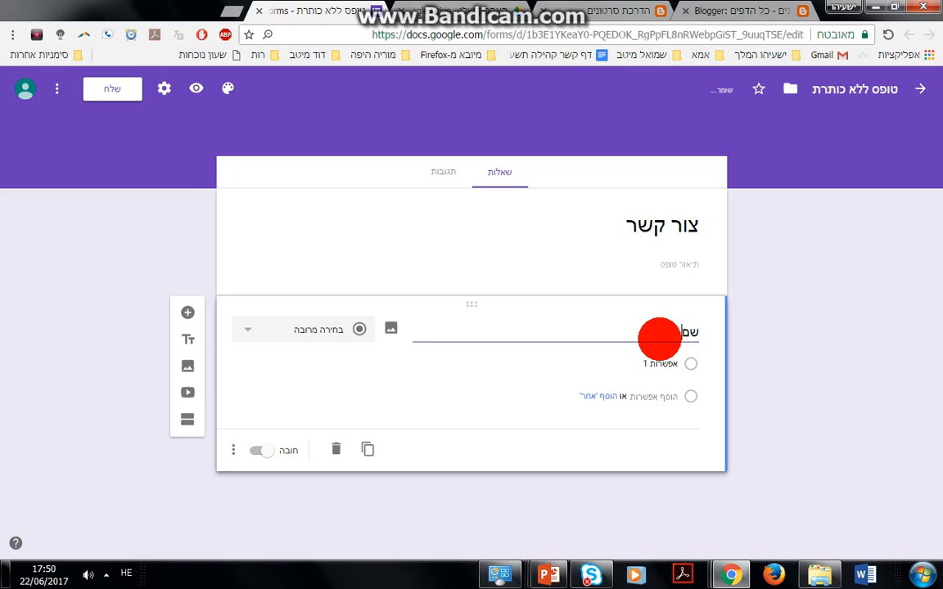
{"action": "left_click", "coordinate": [324, 328]}
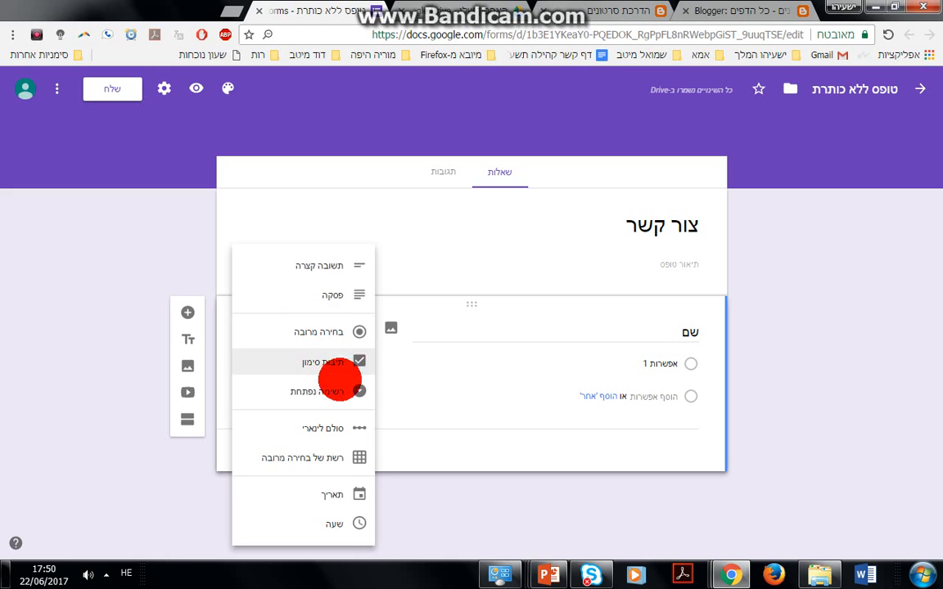
{"action": "left_click", "coordinate": [331, 265]}
{"action": "left_click", "coordinate": [287, 330]}
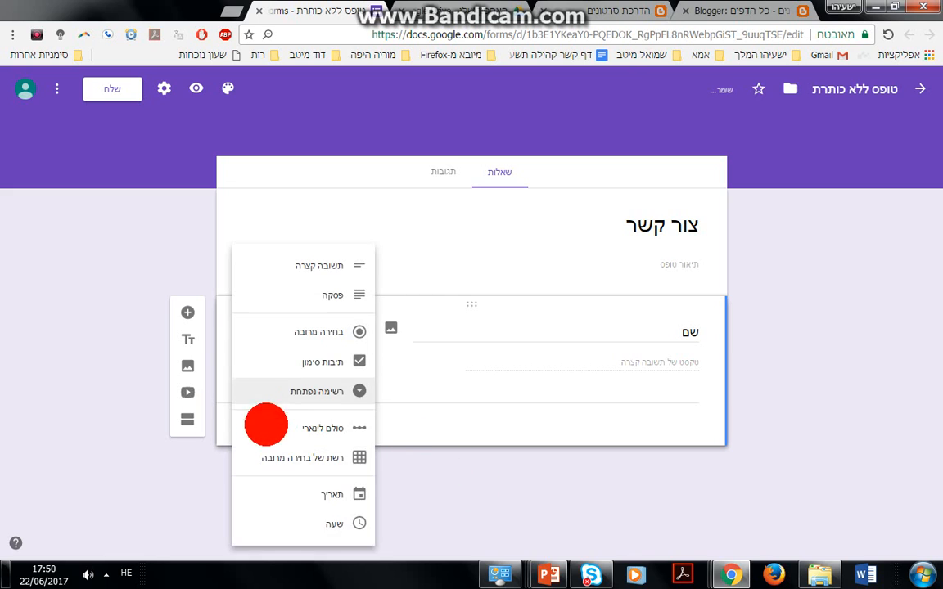
{"action": "left_click", "coordinate": [386, 437]}
{"action": "left_click", "coordinate": [303, 330]}
{"action": "left_click", "coordinate": [396, 380]}
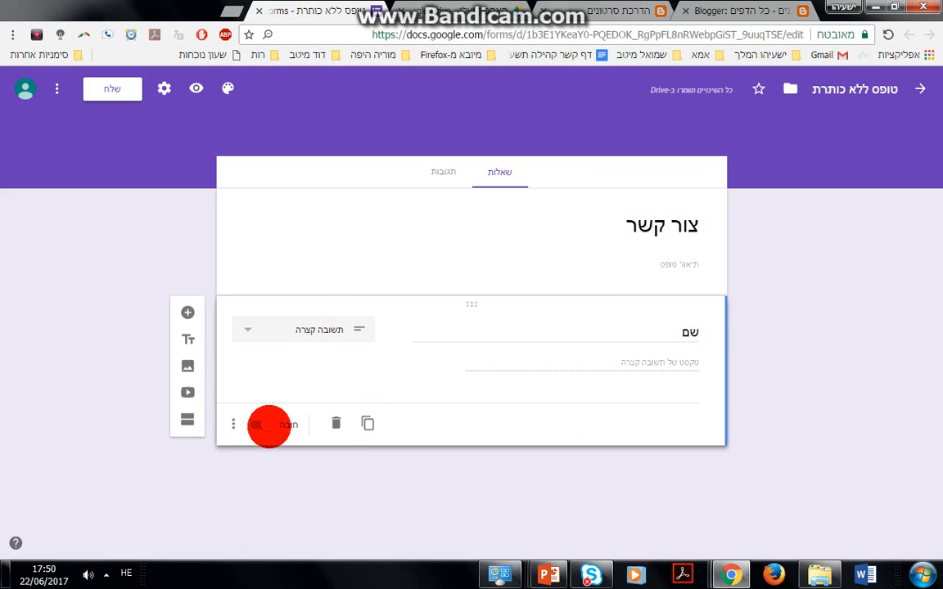
{"action": "left_click", "coordinate": [255, 424]}
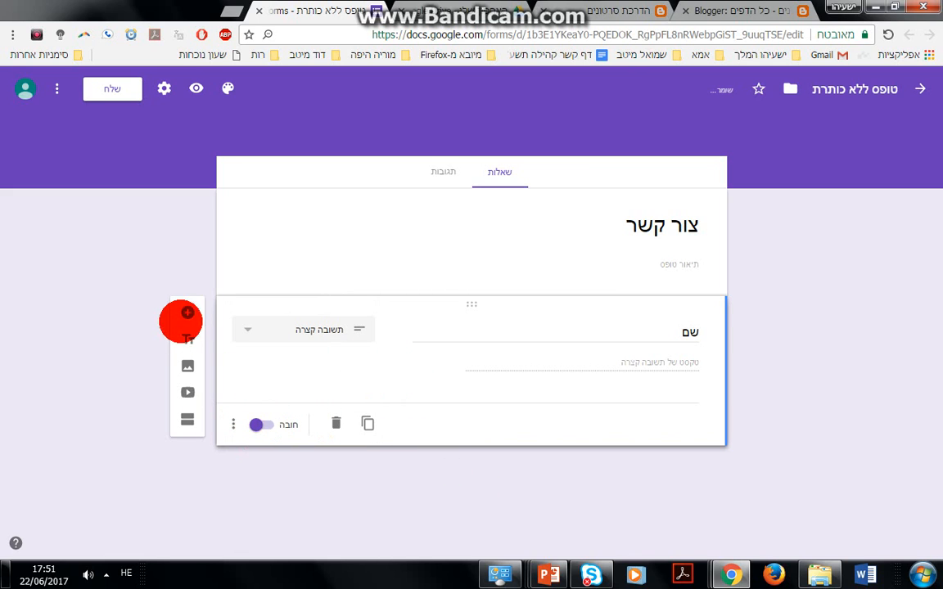
Add a required short-answer question titled "דוא"ל" below the name question
{"action": "left_click", "coordinate": [187, 312]}
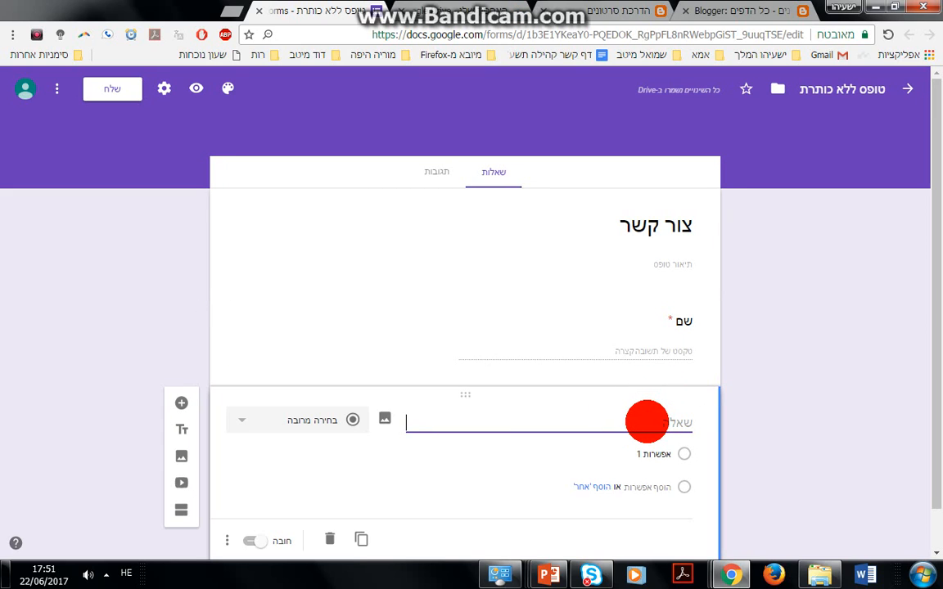
{"action": "key", "text": "BackSpace"}
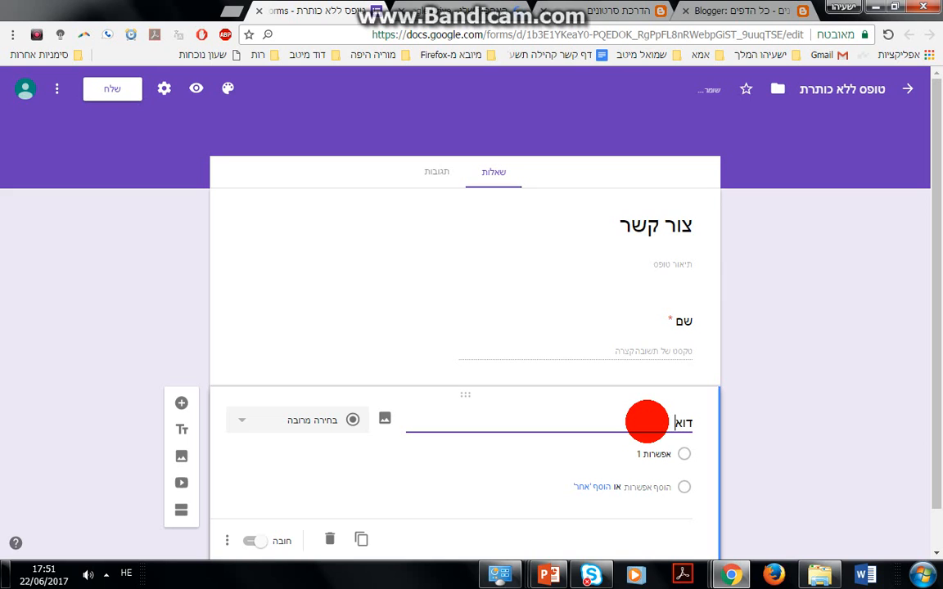
{"action": "type", "text": "דוא\"ל"}
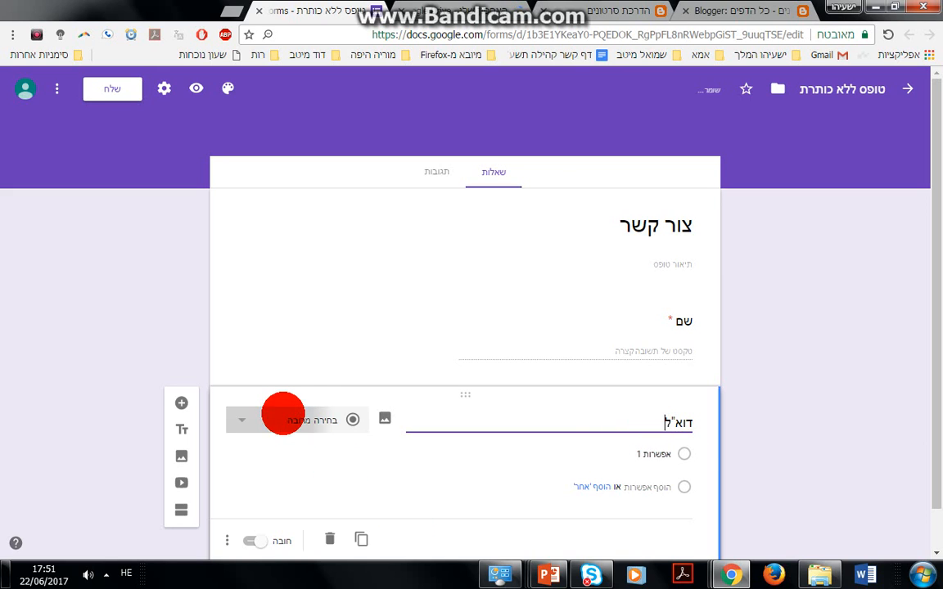
{"action": "left_click", "coordinate": [280, 418]}
{"action": "left_click", "coordinate": [312, 266]}
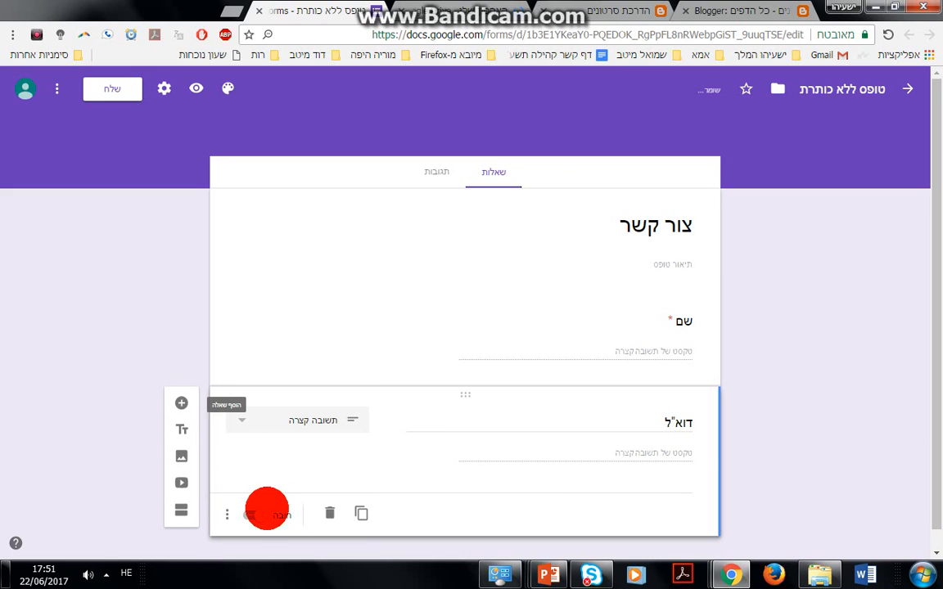
{"action": "left_click", "coordinate": [255, 515]}
Add a required short-answer question titled "נושא פנייה" below the e-mail question
{"action": "left_click", "coordinate": [181, 403]}
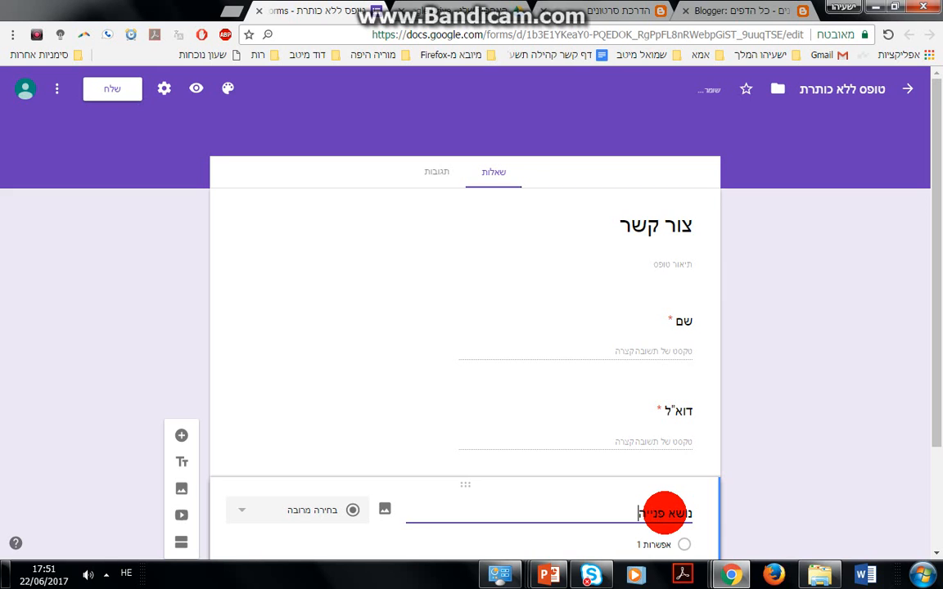
{"action": "left_click", "coordinate": [259, 512]}
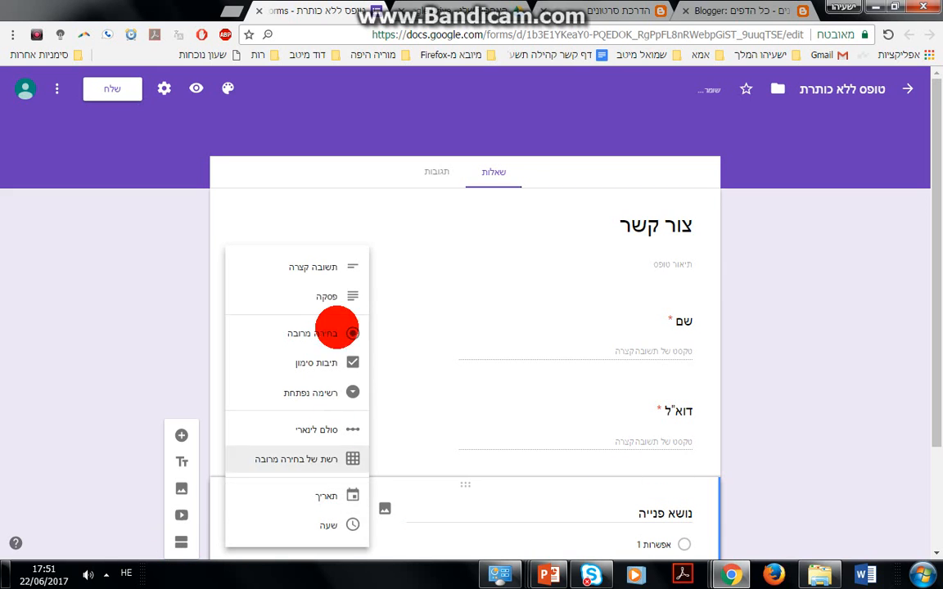
{"action": "left_click", "coordinate": [322, 265]}
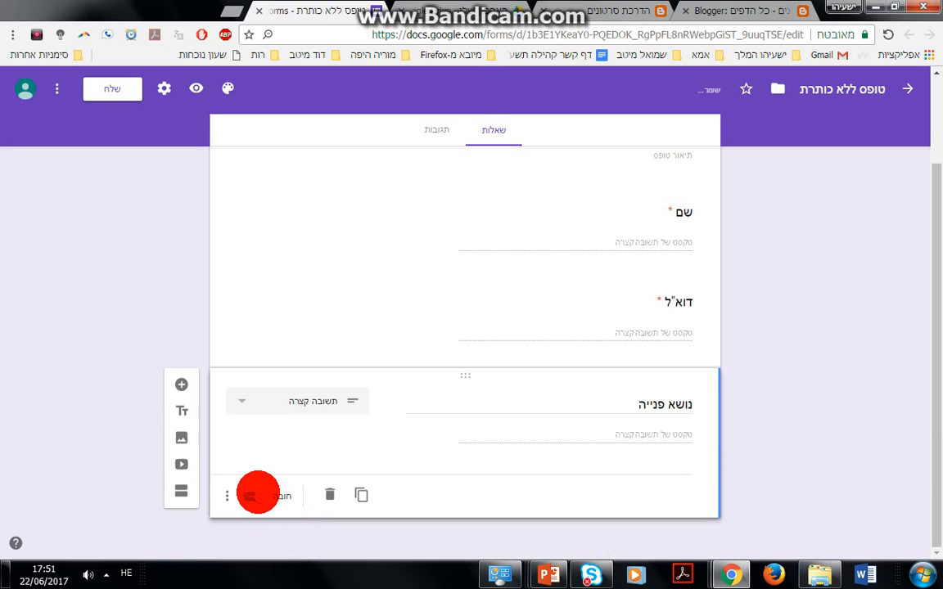
{"action": "left_click", "coordinate": [258, 494]}
Add a required paragraph question titled "תוכן פנייה" below the "נושא פנייה" question
{"action": "left_click", "coordinate": [181, 384]}
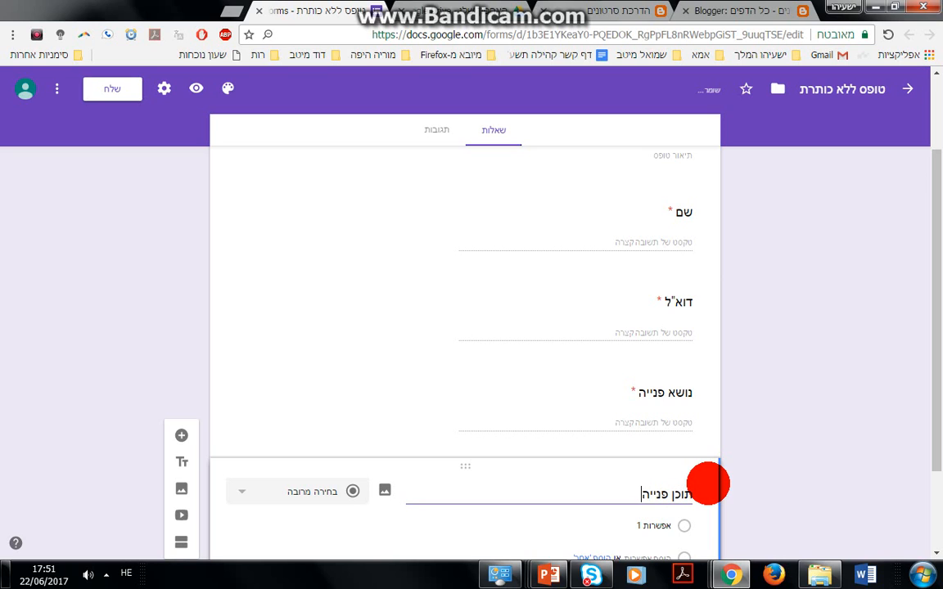
{"action": "left_click", "coordinate": [313, 494]}
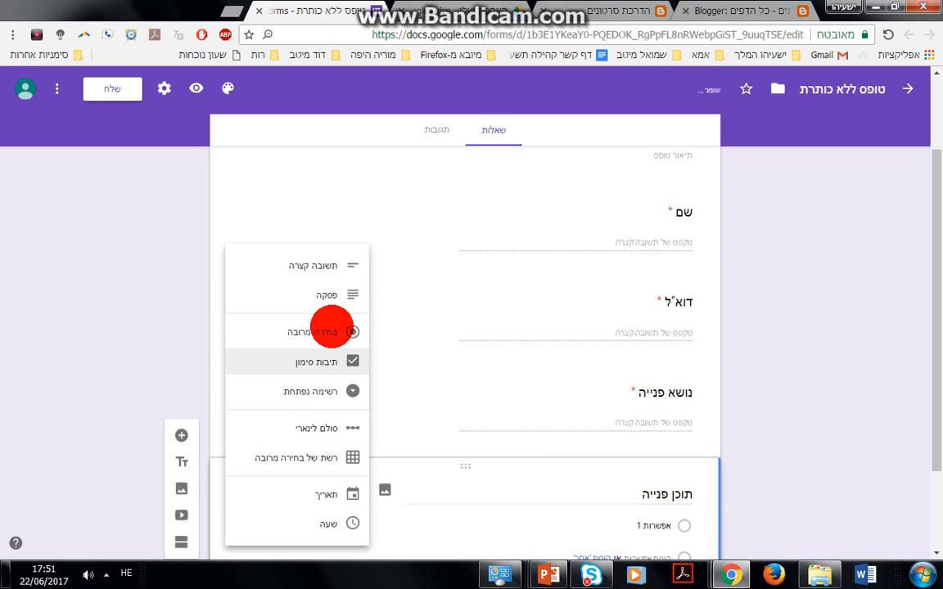
{"action": "left_click", "coordinate": [344, 295]}
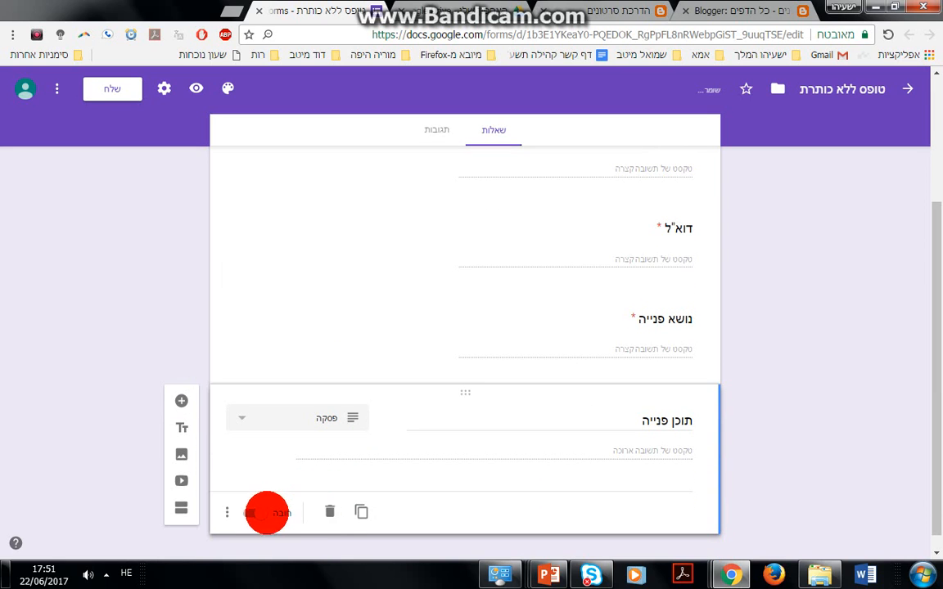
{"action": "left_click", "coordinate": [264, 512]}
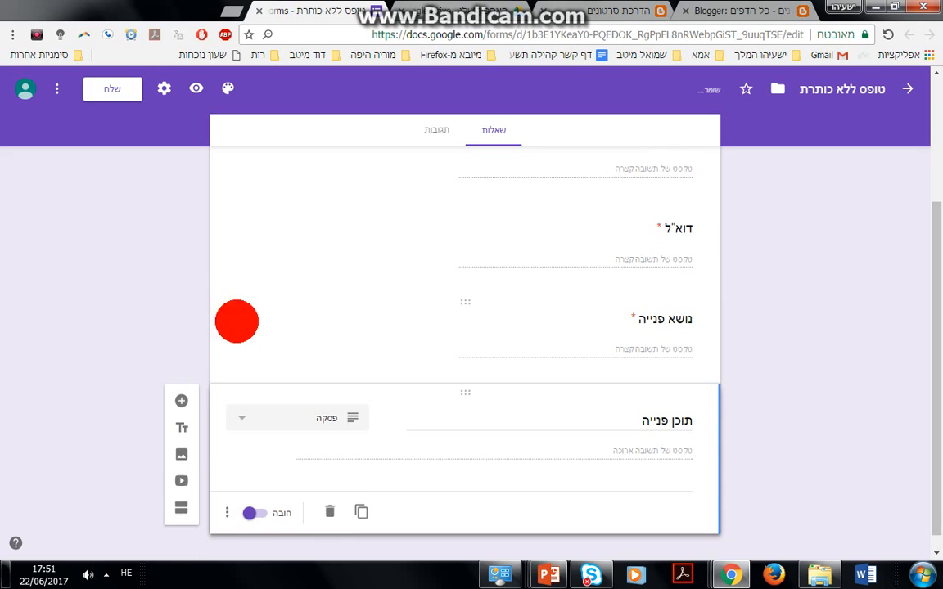
Change the form's theme colour, trying light blue and settling on teal
{"action": "scroll", "coordinate": [47, 217], "scroll_direction": "up", "scroll_amount": 4}
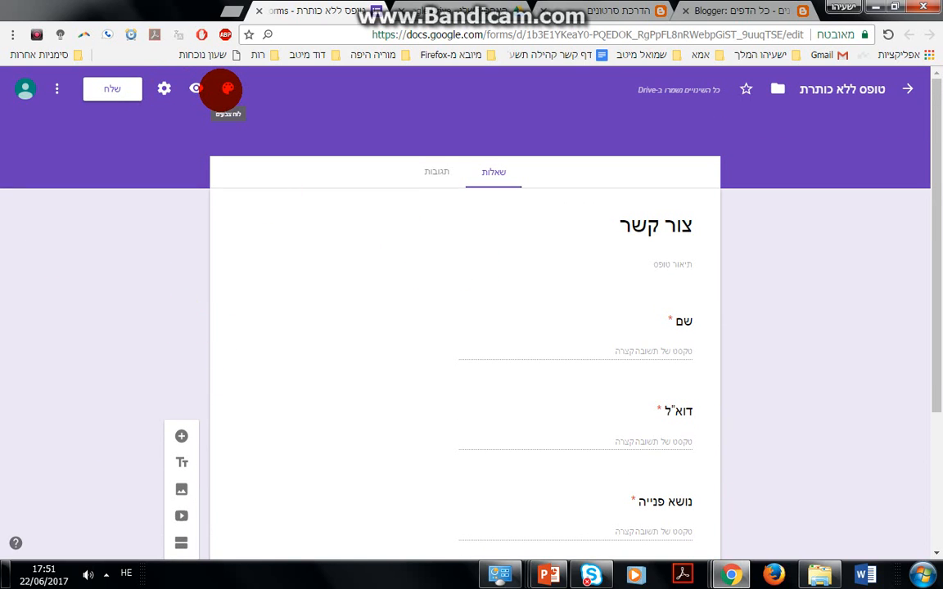
{"action": "left_click", "coordinate": [227, 89]}
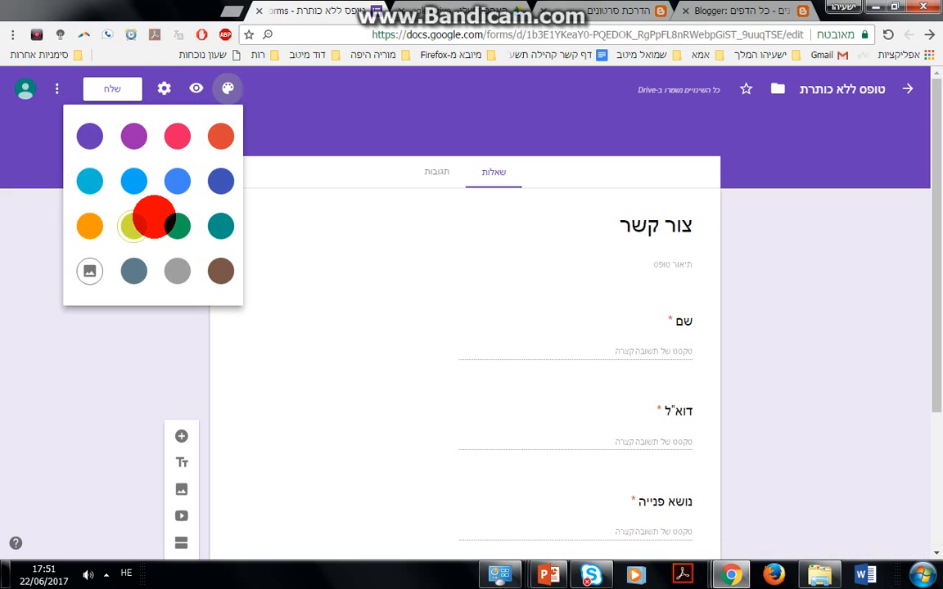
{"action": "left_click", "coordinate": [90, 181]}
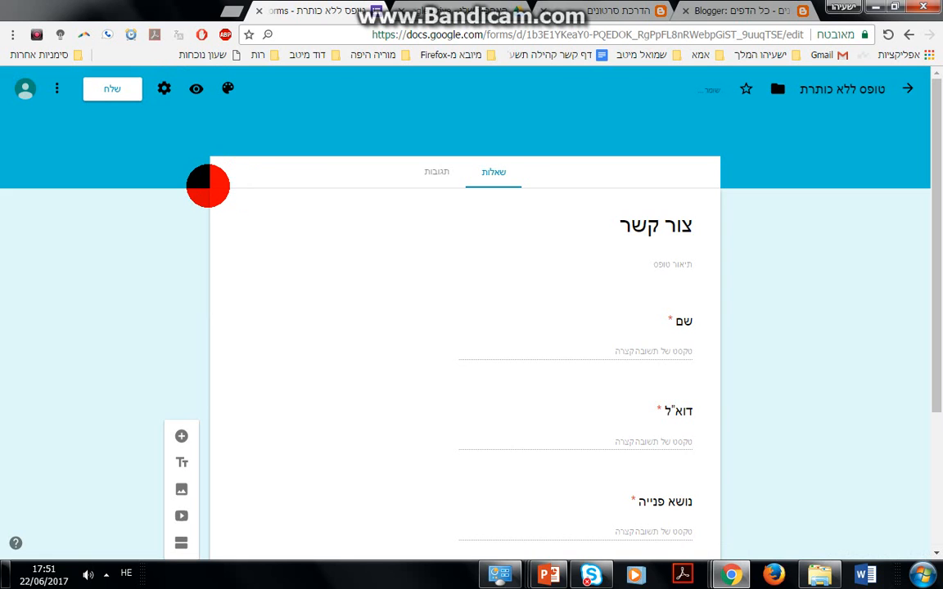
{"action": "left_click", "coordinate": [228, 88]}
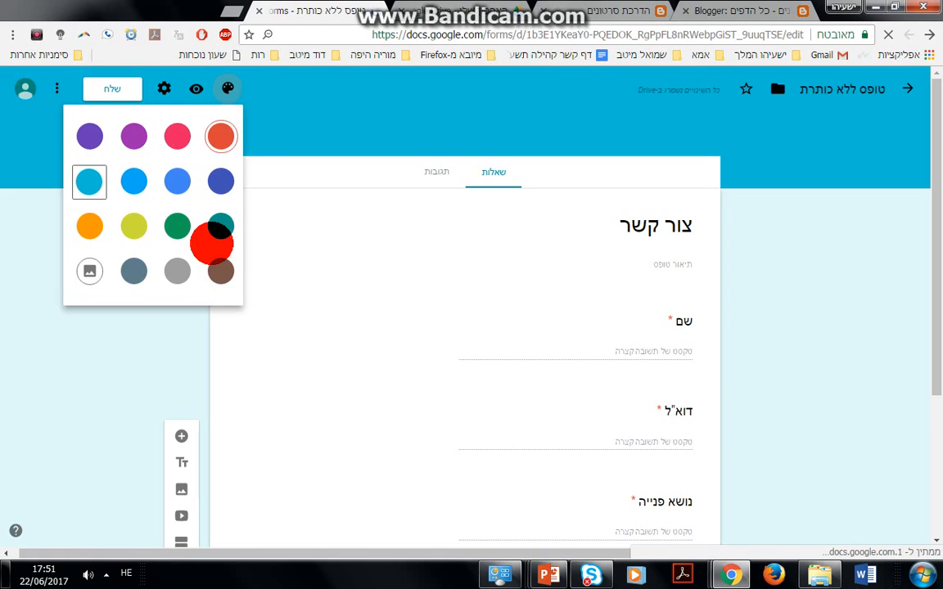
{"action": "left_click", "coordinate": [219, 226]}
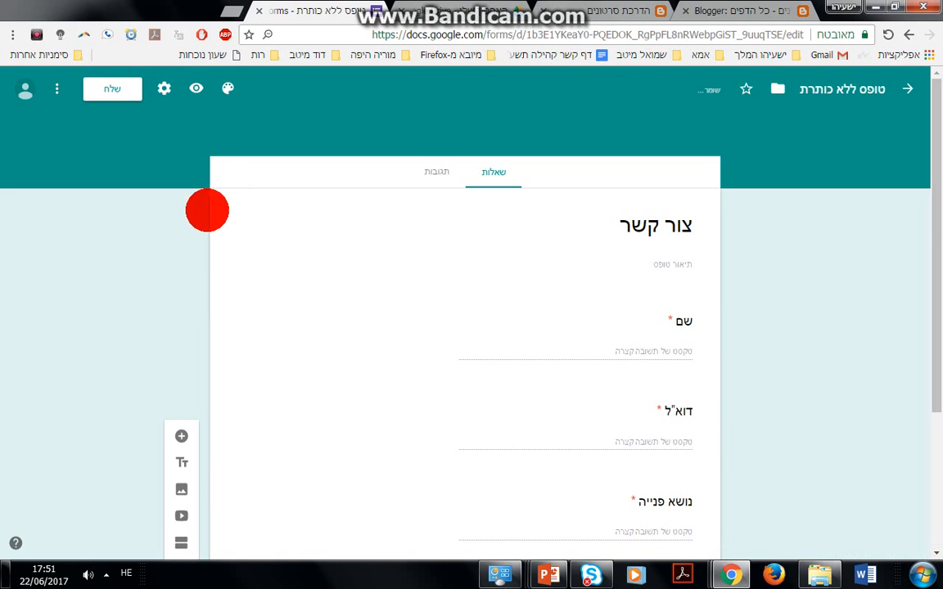
Copy the form's HTML embed code from the send options
{"action": "left_click", "coordinate": [102, 83]}
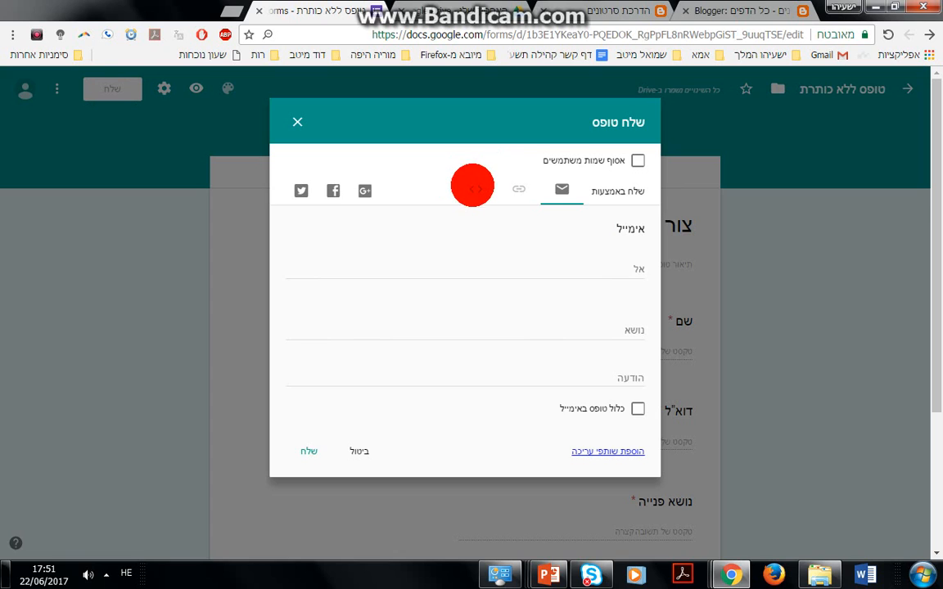
{"action": "left_click", "coordinate": [472, 186]}
{"action": "left_click", "coordinate": [486, 252]}
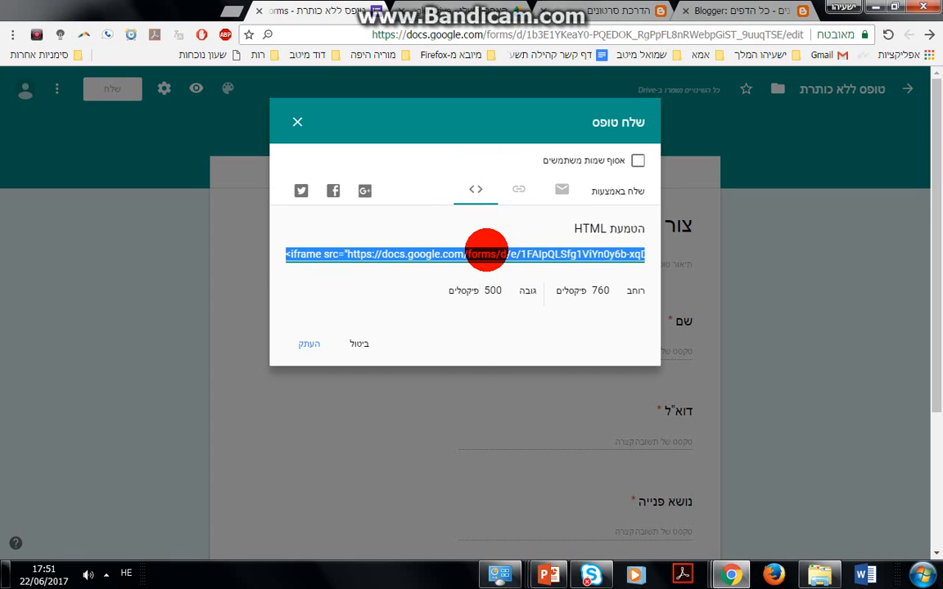
{"action": "right_click", "coordinate": [486, 252]}
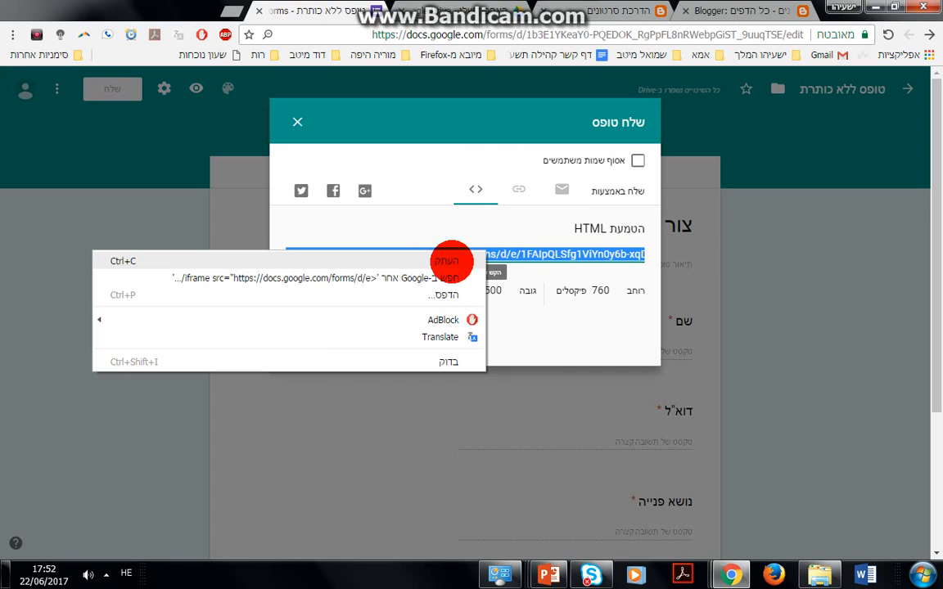
{"action": "left_click", "coordinate": [448, 260]}
Switch to the Blogger pages list and create a new page titled "צור קשר"
{"action": "left_click", "coordinate": [442, 10]}
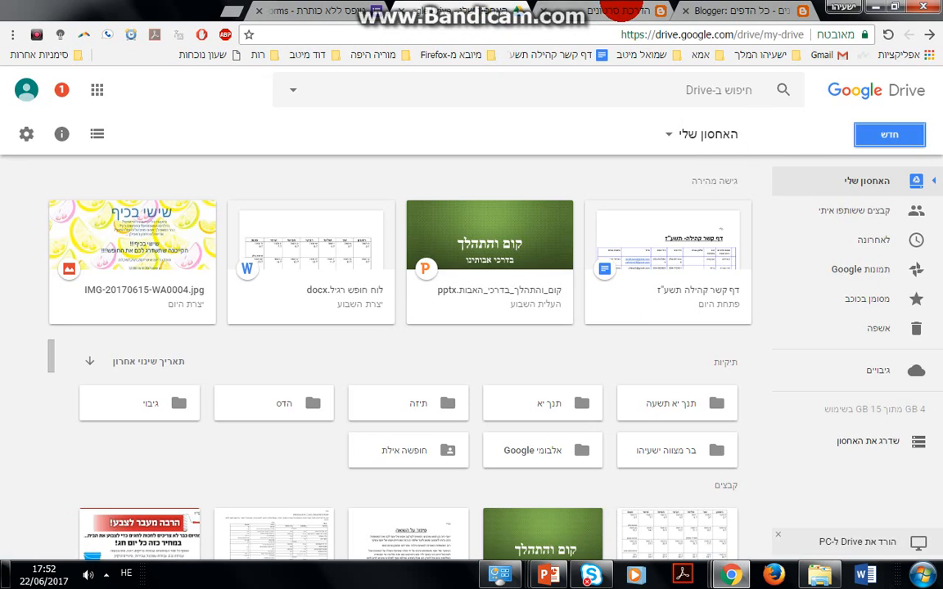
{"action": "left_click", "coordinate": [616, 10]}
{"action": "left_click", "coordinate": [757, 11]}
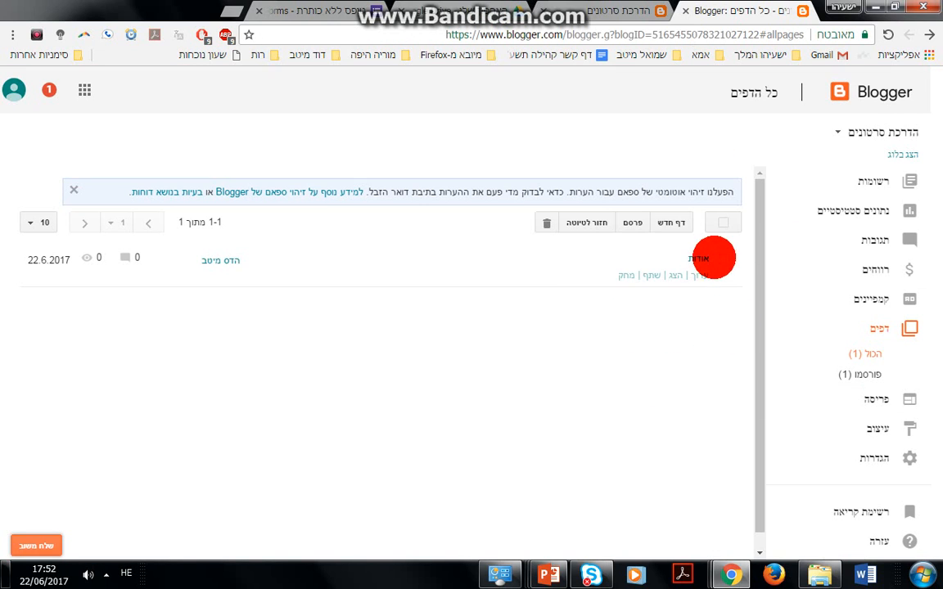
{"action": "left_click", "coordinate": [673, 224]}
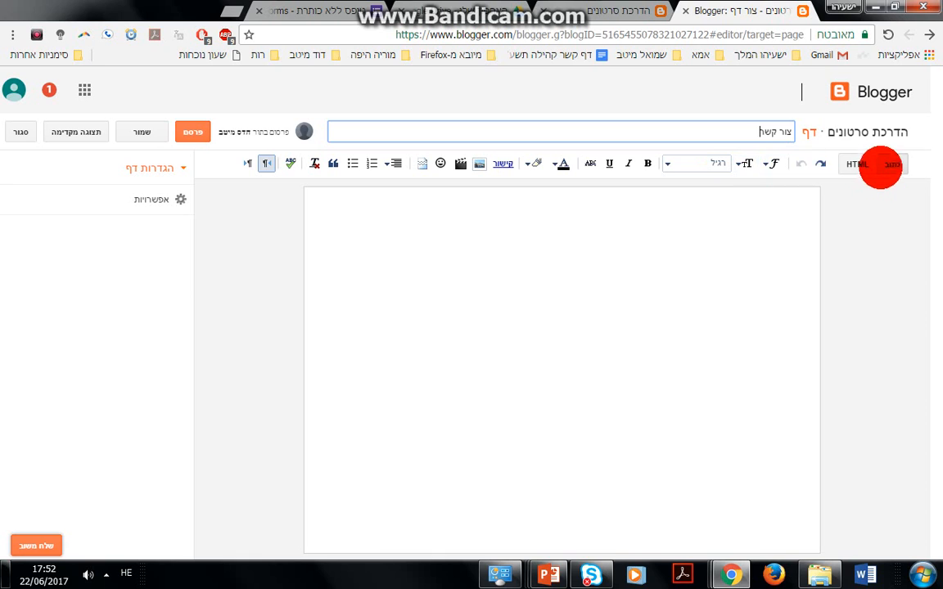
Replace the new page's HTML source with the copied form embed code and check the embedded form in the compose view
{"action": "left_click", "coordinate": [854, 163]}
{"action": "key", "text": "ctrl+a"}
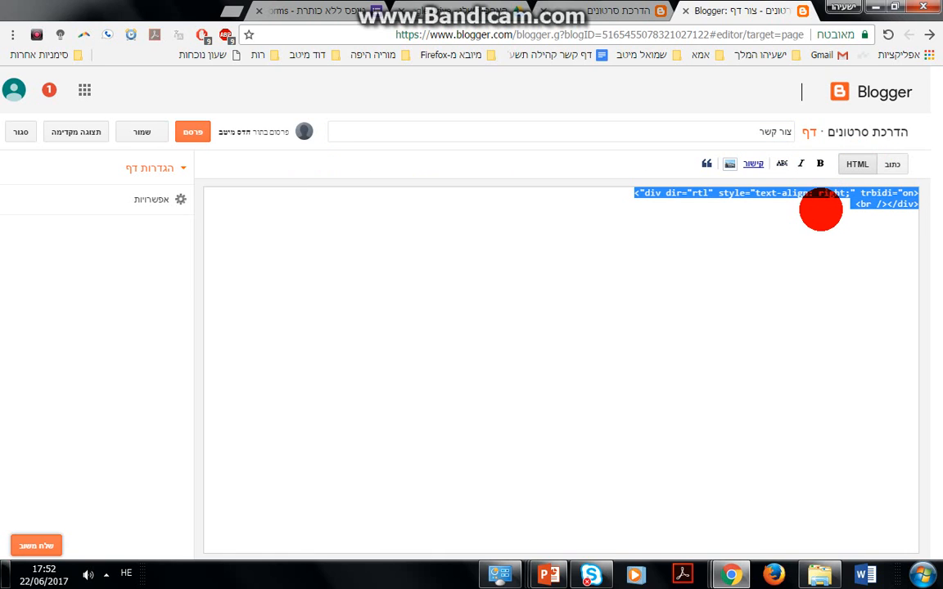
{"action": "key", "text": "ctrl+v"}
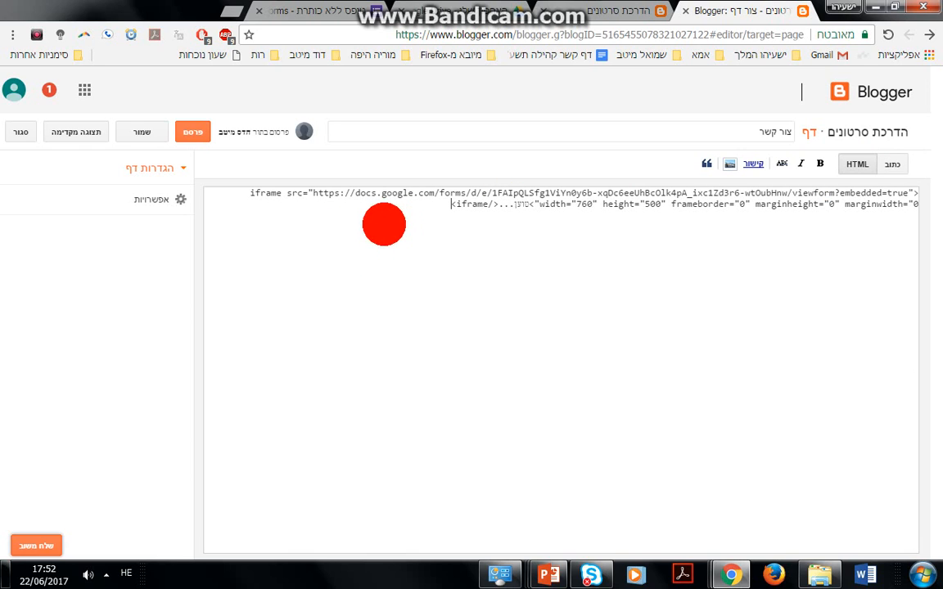
{"action": "left_click", "coordinate": [894, 159]}
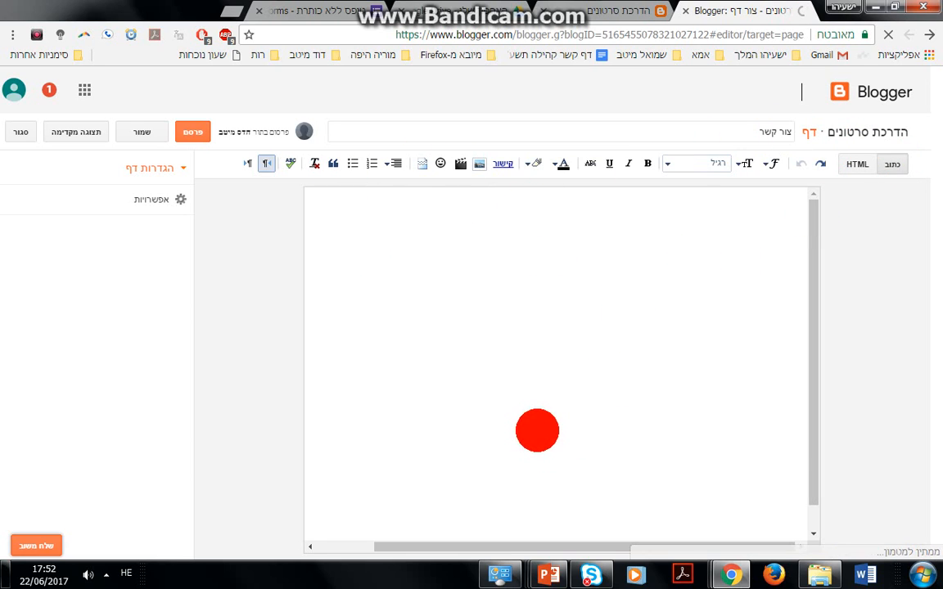
{"action": "scroll", "coordinate": [729, 455], "scroll_direction": "down", "scroll_amount": 2}
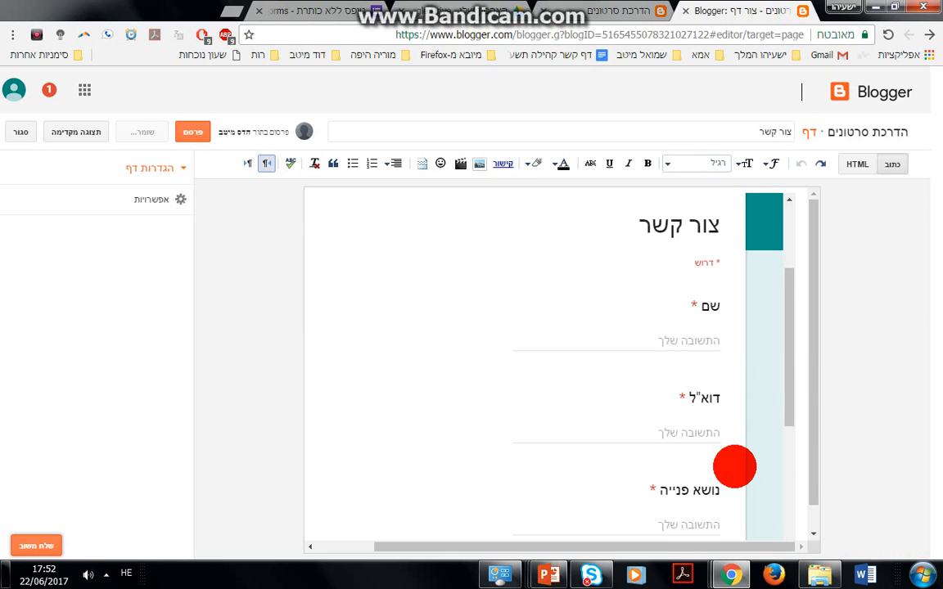
{"action": "scroll", "coordinate": [734, 467], "scroll_direction": "down", "scroll_amount": 3}
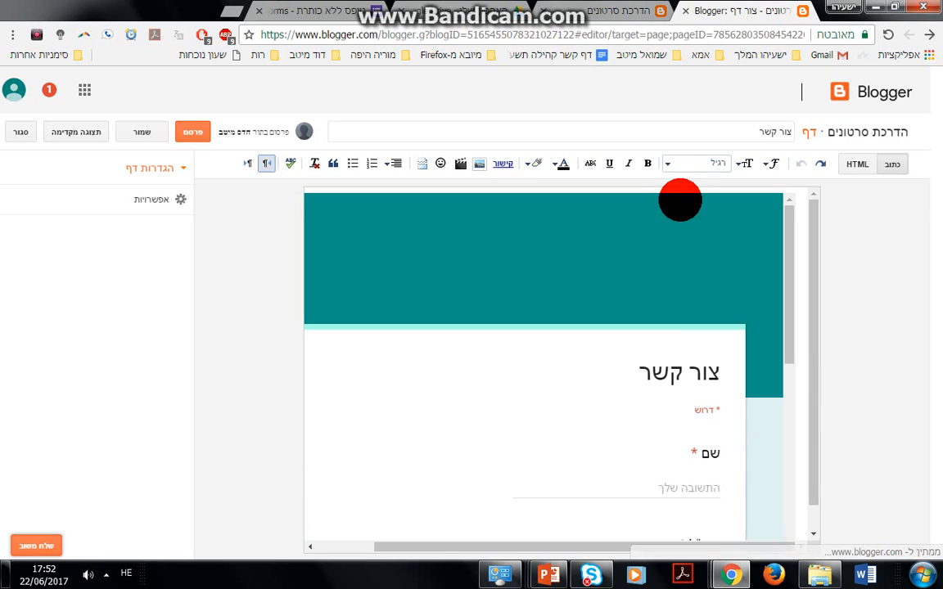
{"action": "scroll", "coordinate": [665, 405], "scroll_direction": "down", "scroll_amount": 3}
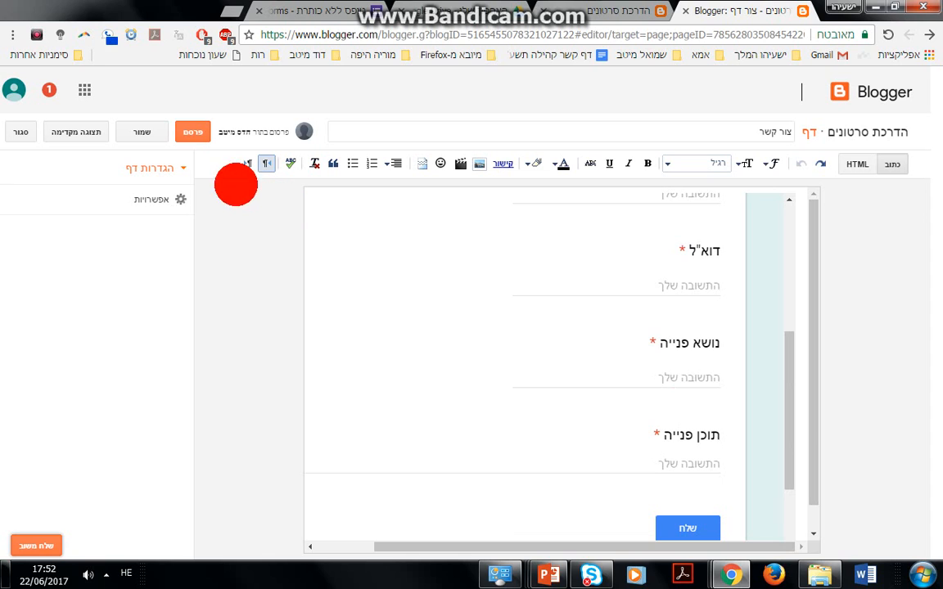
Show the page's option settings and publish the "צור קשר" page
{"action": "left_click", "coordinate": [167, 200]}
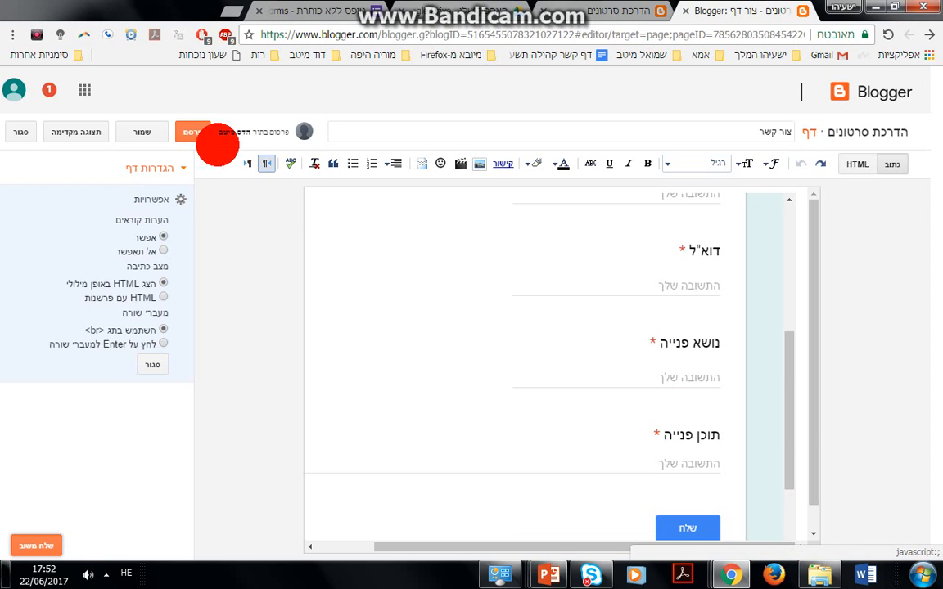
{"action": "left_click", "coordinate": [204, 131]}
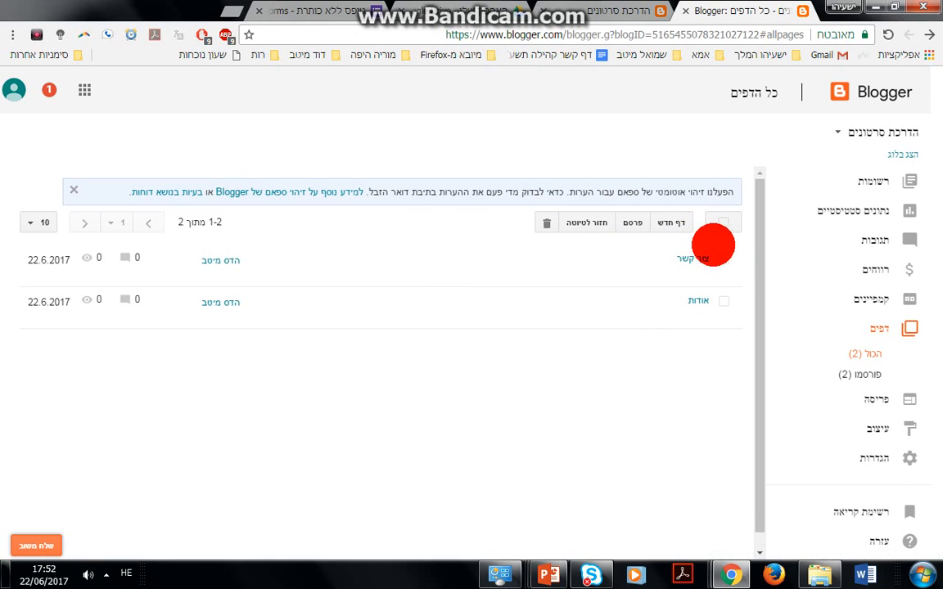
{"action": "left_click", "coordinate": [687, 296]}
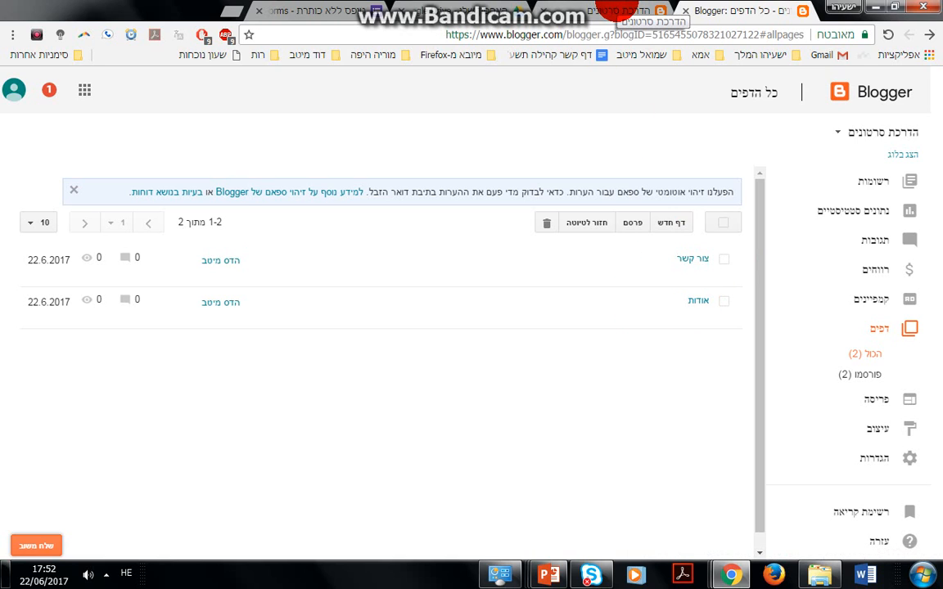
Reload the public blog's home page and examine whether the new pages are linked anywhere on it
{"action": "left_click", "coordinate": [619, 10]}
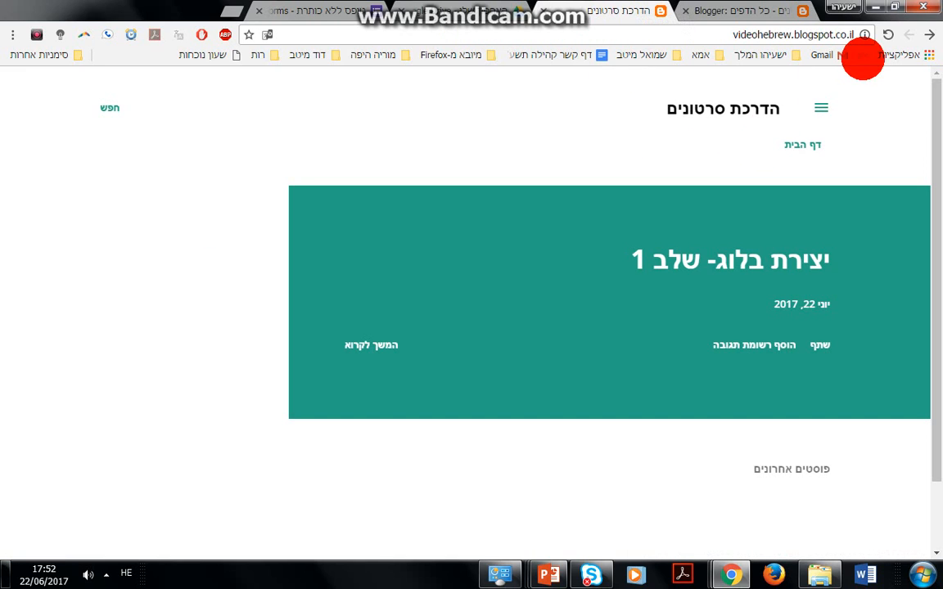
{"action": "left_click", "coordinate": [888, 35]}
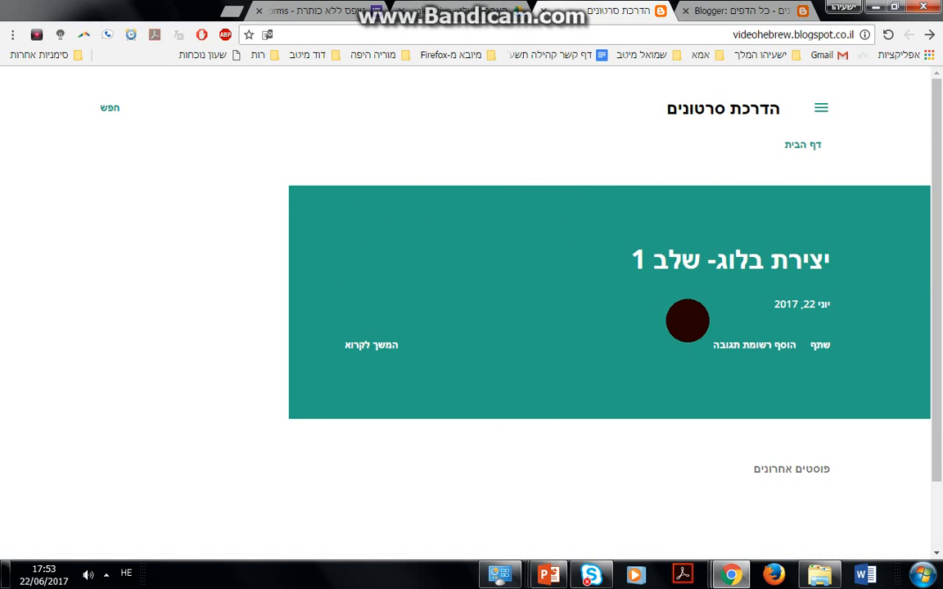
{"action": "scroll", "coordinate": [688, 320], "scroll_direction": "down", "scroll_amount": 1}
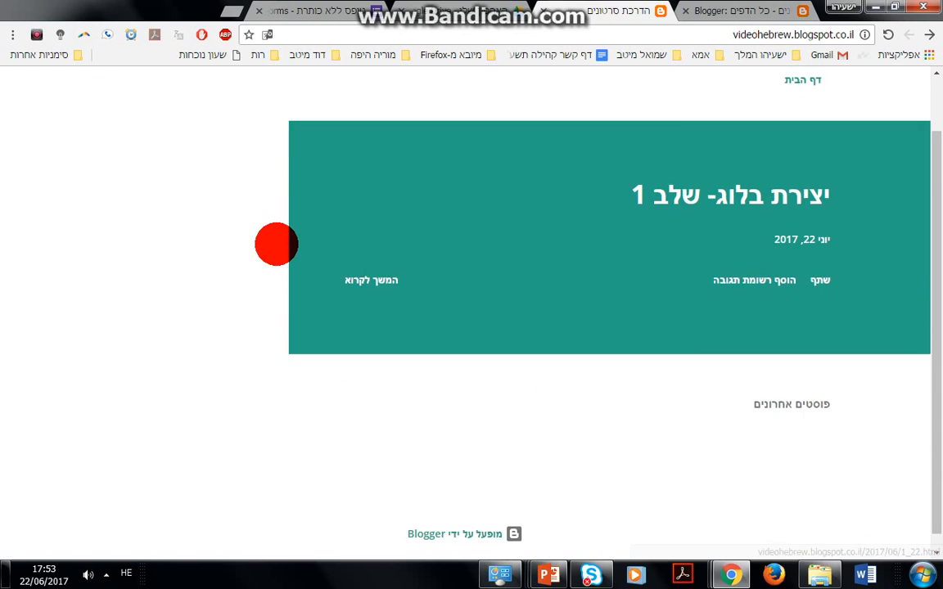
{"action": "scroll", "coordinate": [276, 244], "scroll_direction": "up", "scroll_amount": 1}
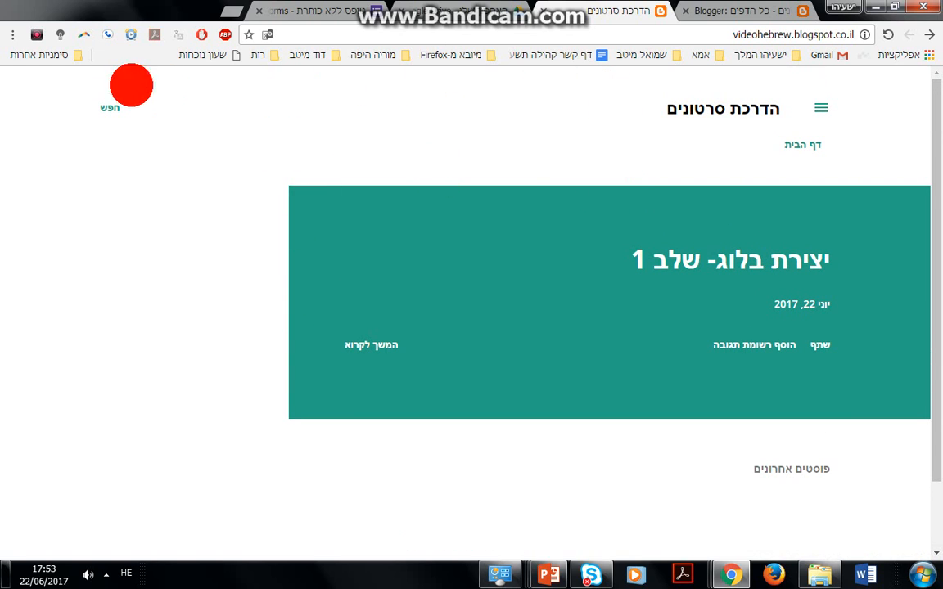
{"action": "scroll", "coordinate": [414, 270], "scroll_direction": "down", "scroll_amount": 1}
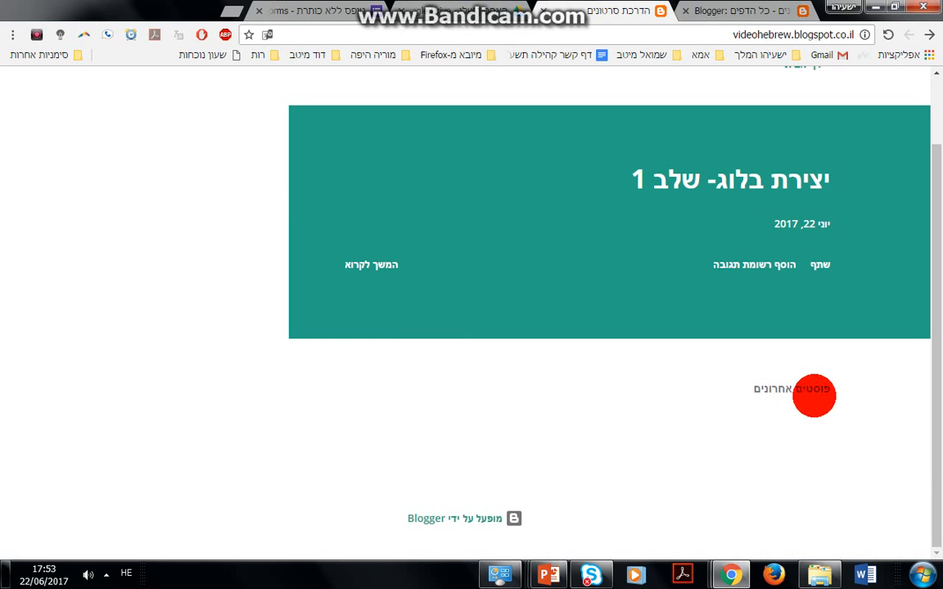
{"action": "scroll", "coordinate": [551, 368], "scroll_direction": "up", "scroll_amount": 1}
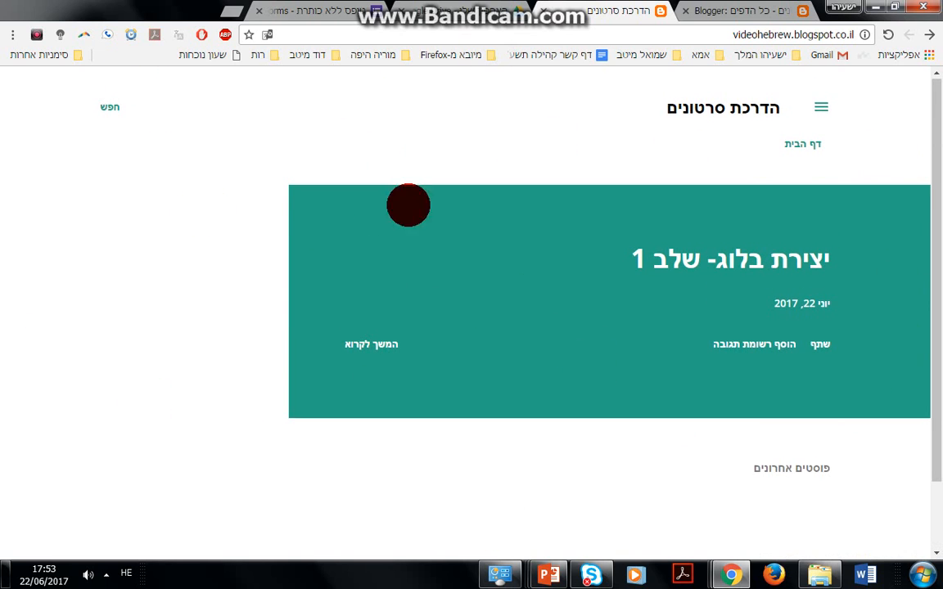
{"action": "scroll", "coordinate": [926, 267], "scroll_direction": "down", "scroll_amount": 1}
{"action": "scroll", "coordinate": [926, 243], "scroll_direction": "up", "scroll_amount": 1}
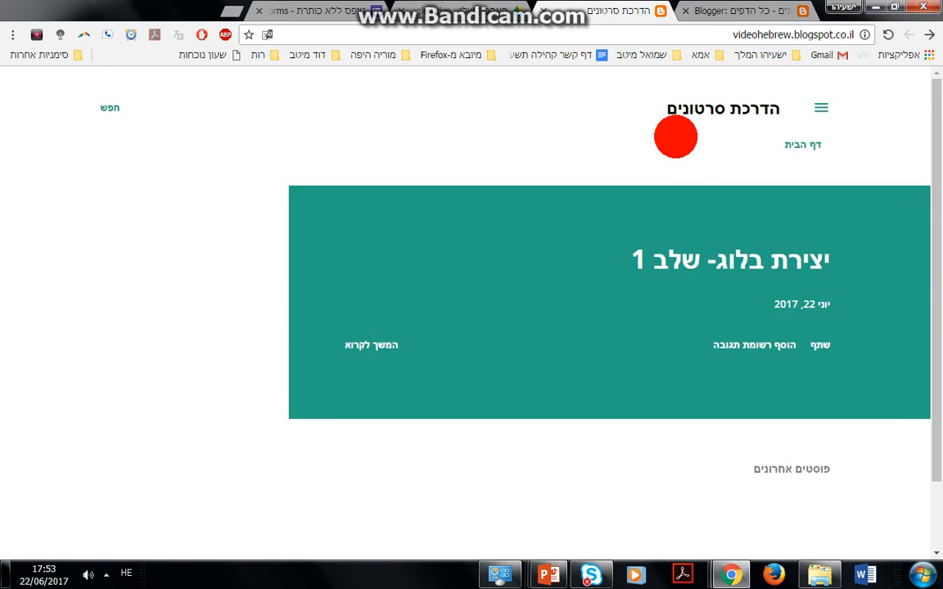